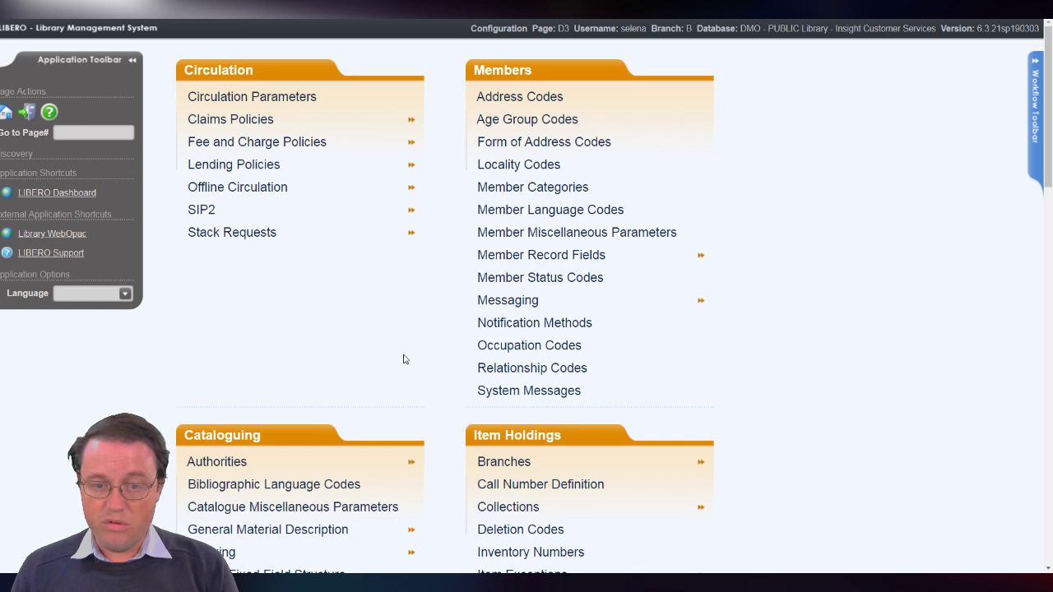
- Open the Member Miscellaneous Parameters from the Members configuration to check the Enable SDI System setting
scroll(415, 349, "down", 3)
scroll(416, 348, "up", 2)
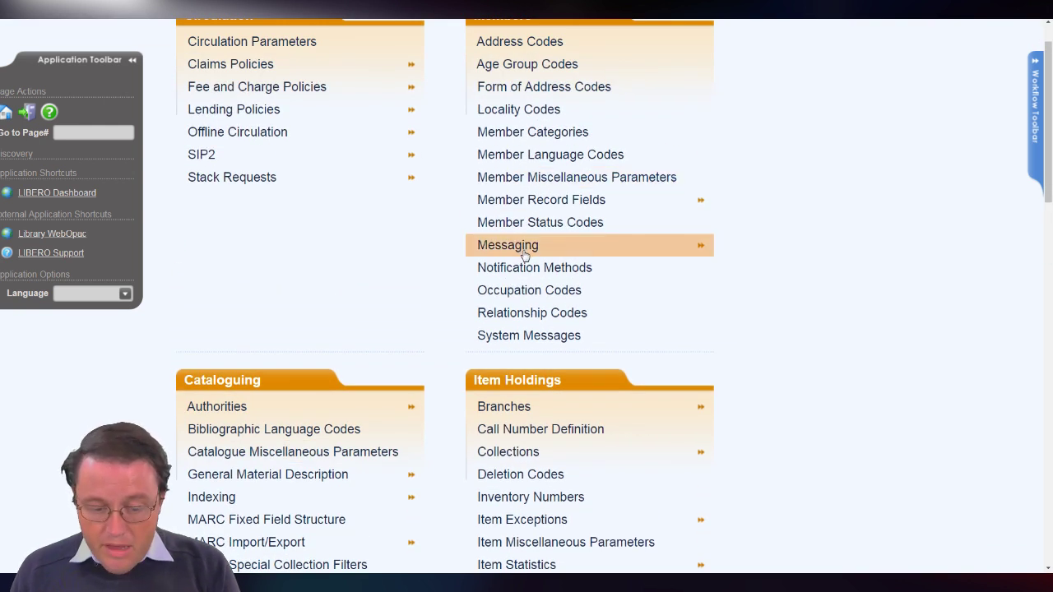
left_click(600, 176)
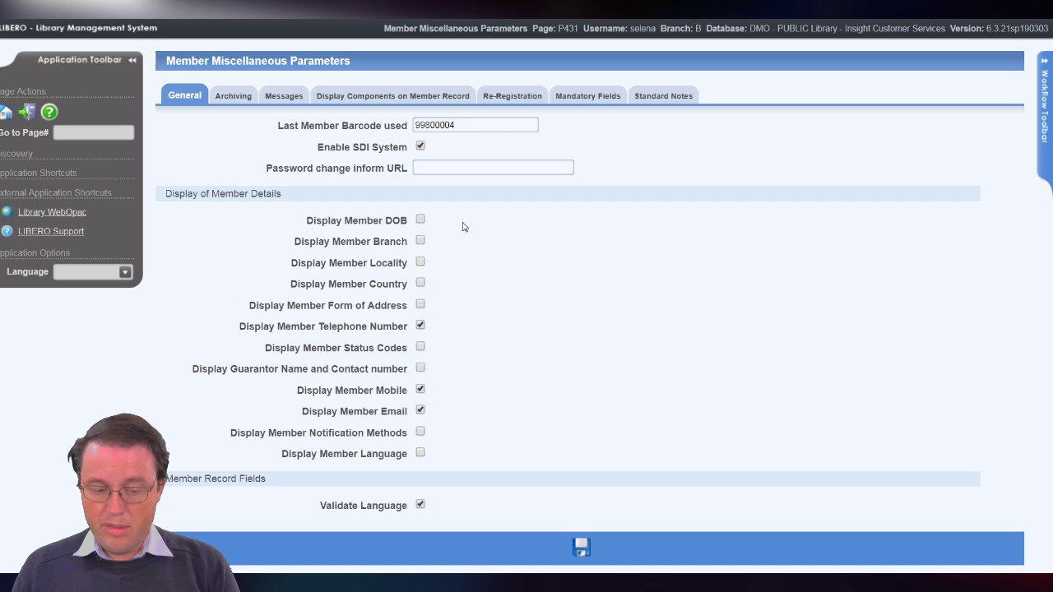
- Go to page P420 to view the Email Settings
left_click(109, 134)
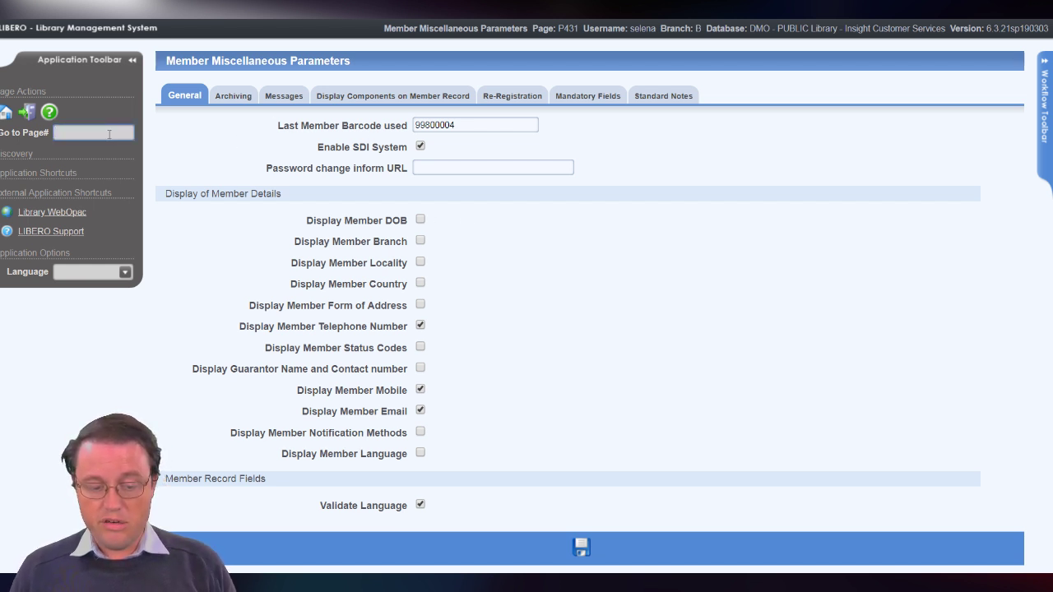
type("P")
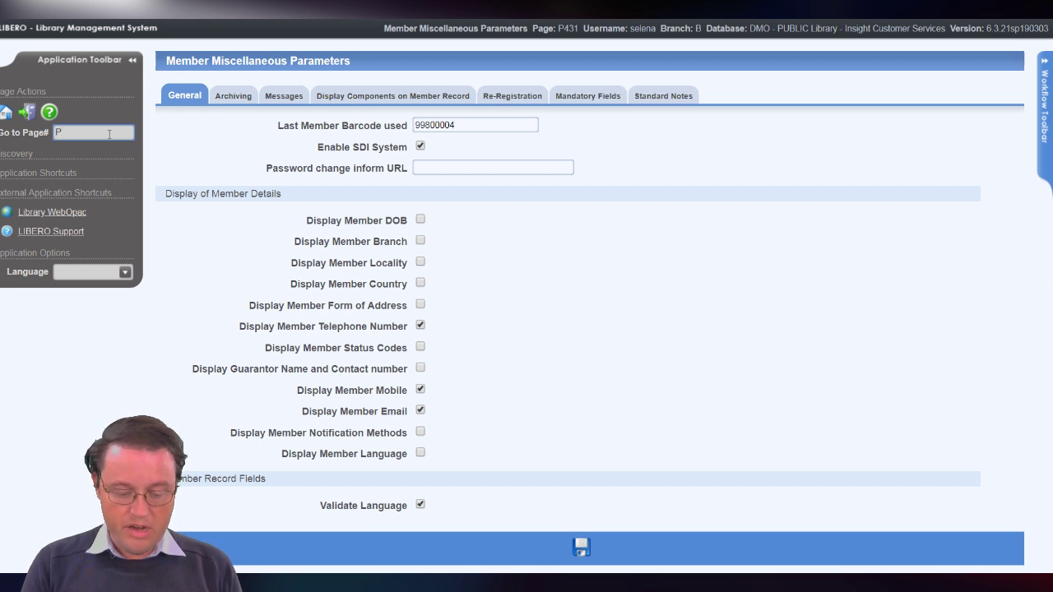
type("420")
key("Return")
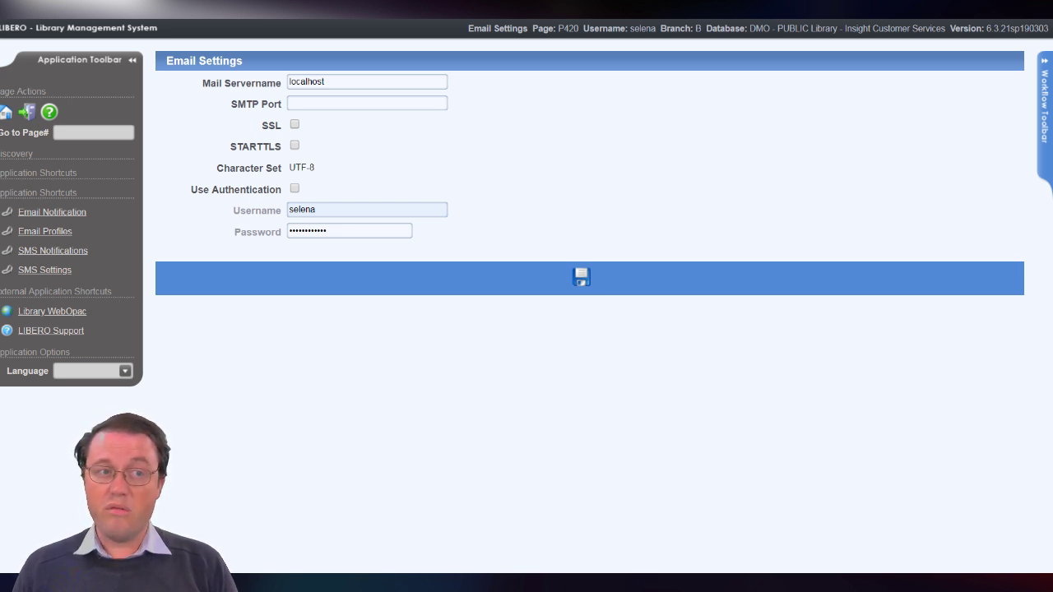
- Return to the LIBERO Dashboard and open User Profile from the Security section
left_click(6, 112)
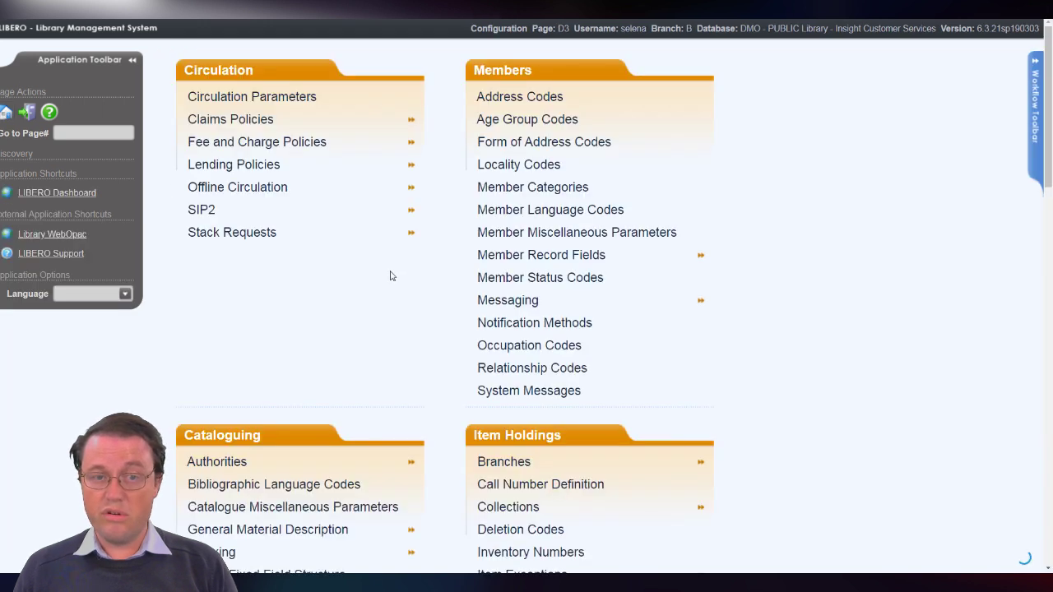
left_click(79, 194)
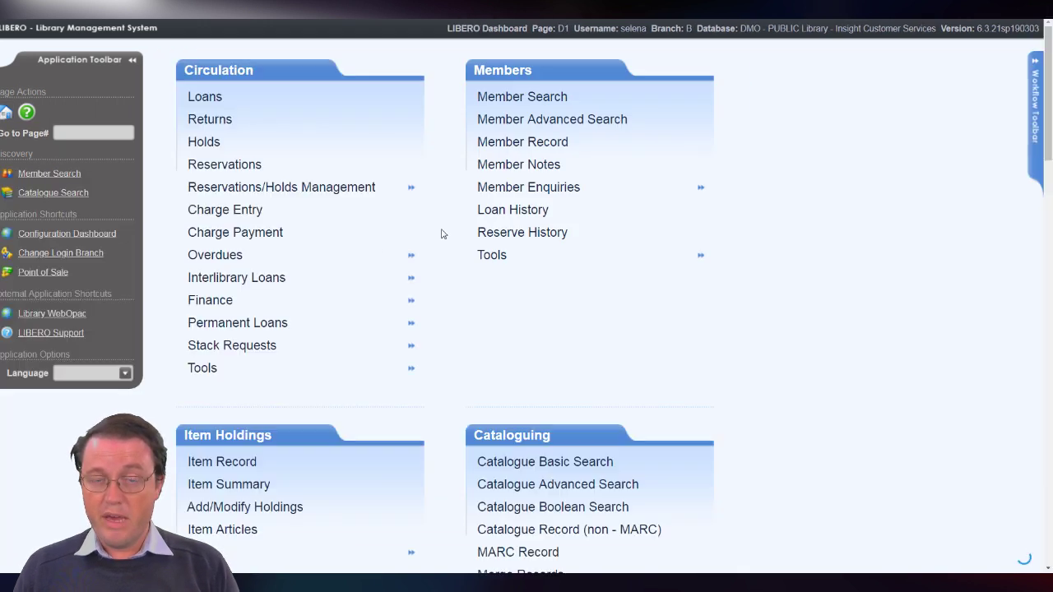
scroll(444, 235, "down", 3)
scroll(741, 197, "up", 4)
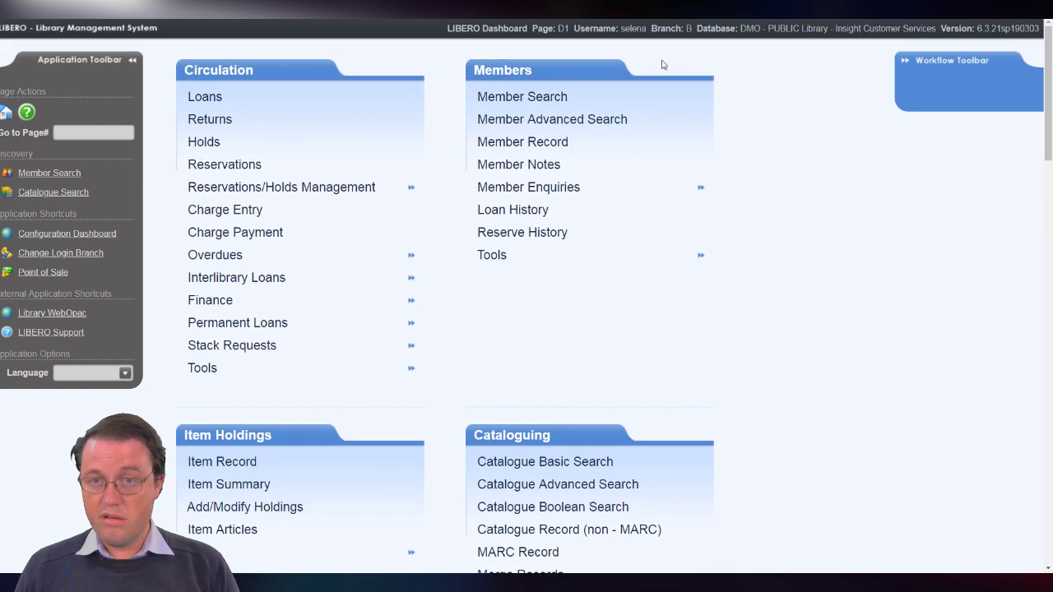
scroll(663, 176, "down", 4)
scroll(663, 176, "down", 3)
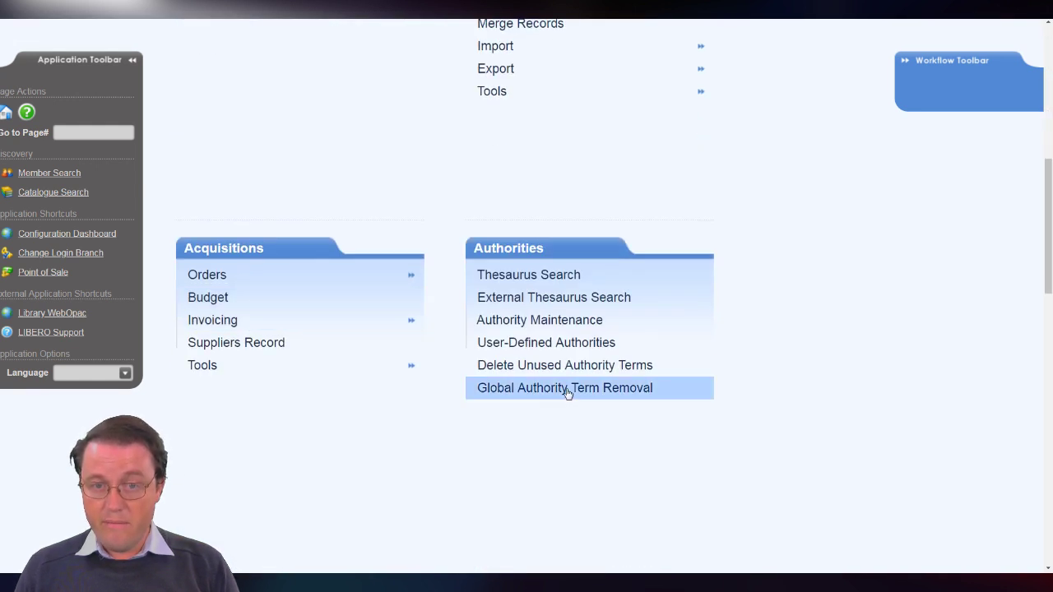
scroll(376, 360, "down", 3)
scroll(376, 361, "down", 3)
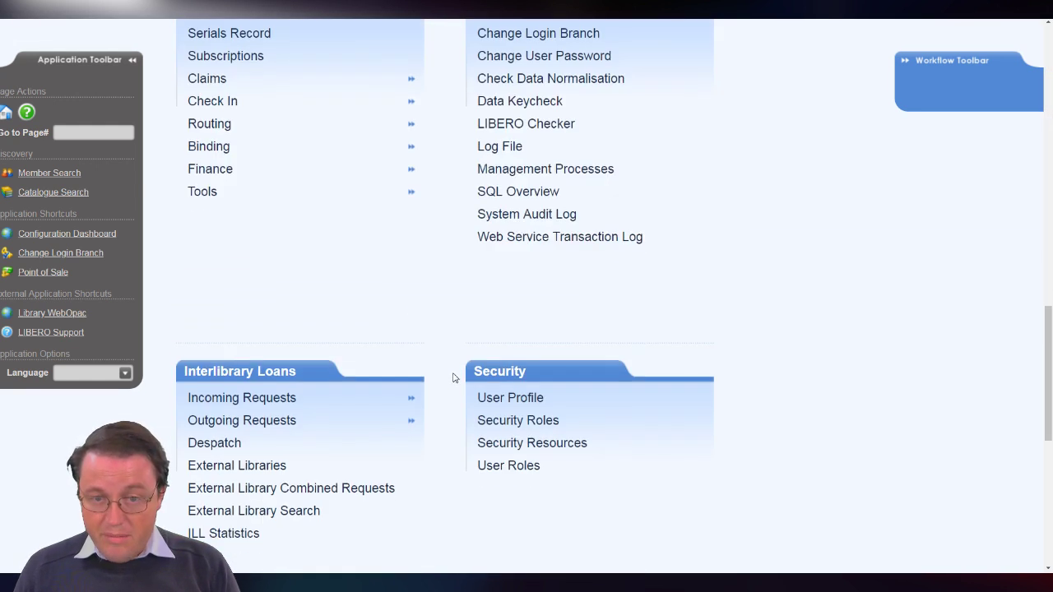
left_click(510, 396)
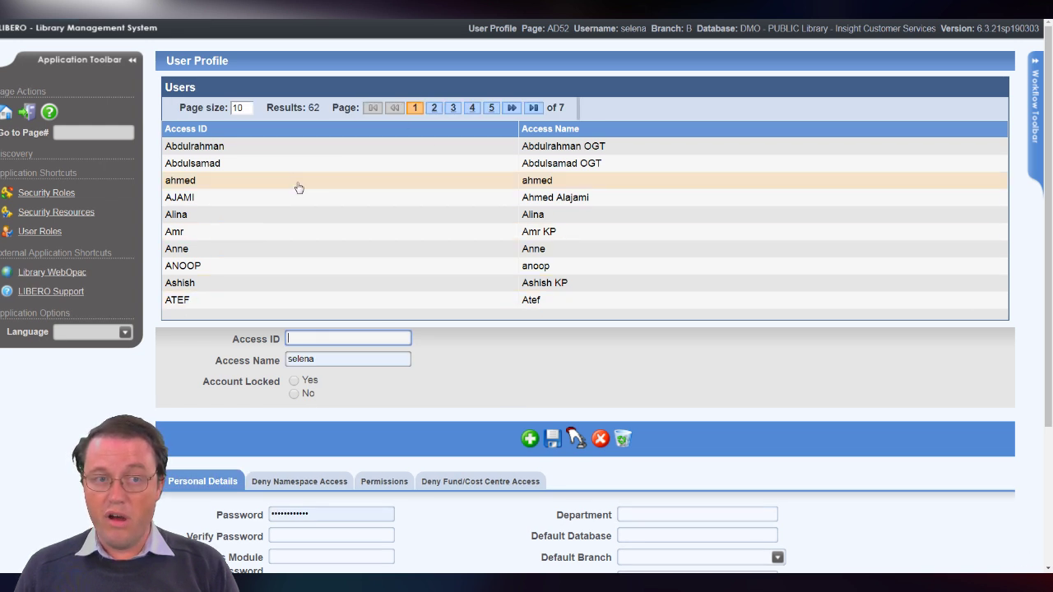
- Find the logged-in user's entry in the Users list and review its personal details, including the email field
scroll(340, 268, "down", 3)
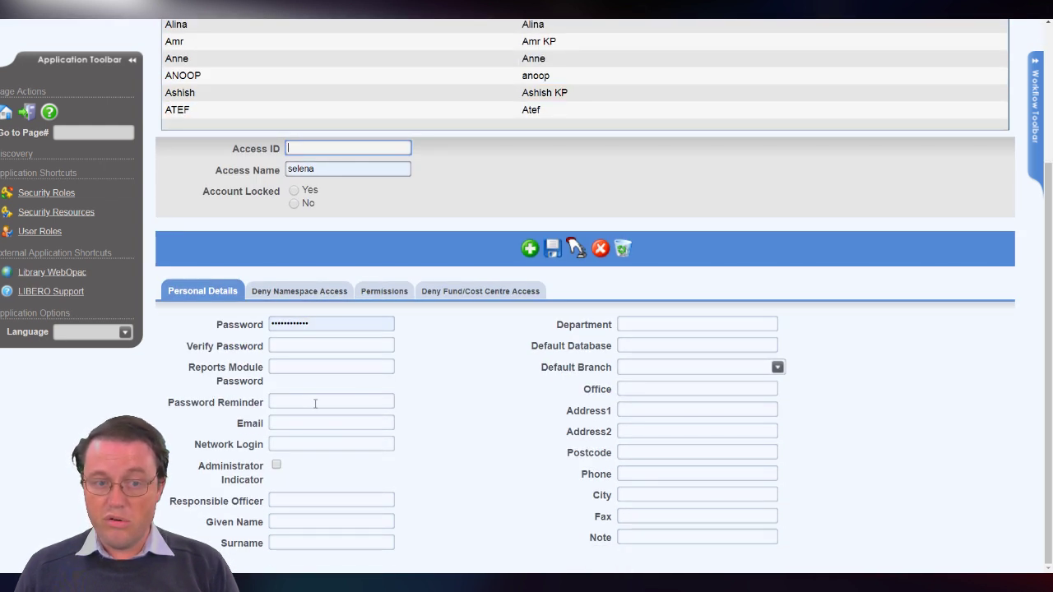
scroll(473, 193, "up", 2)
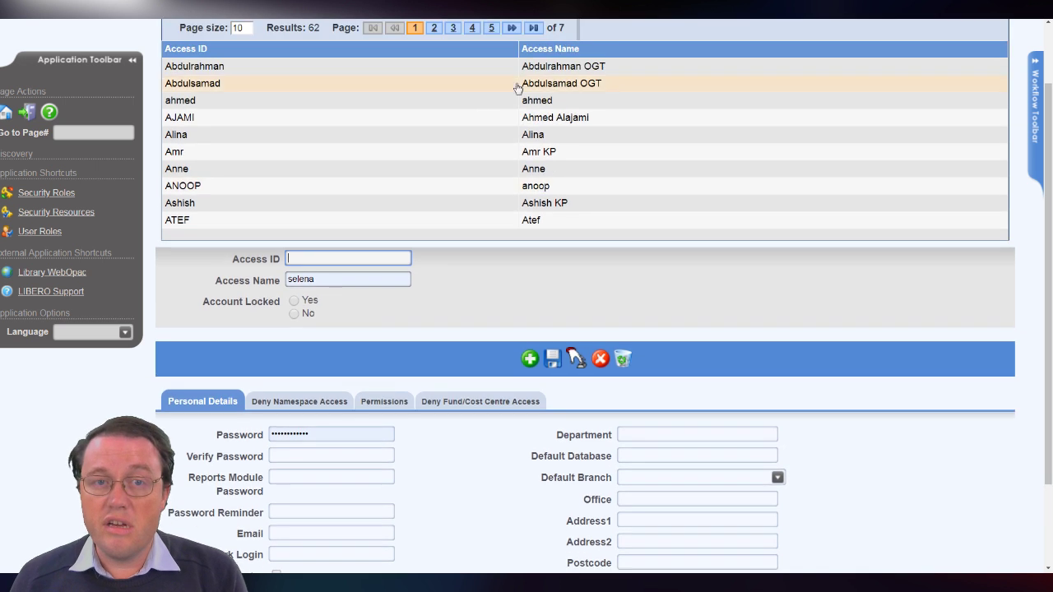
left_click(472, 28)
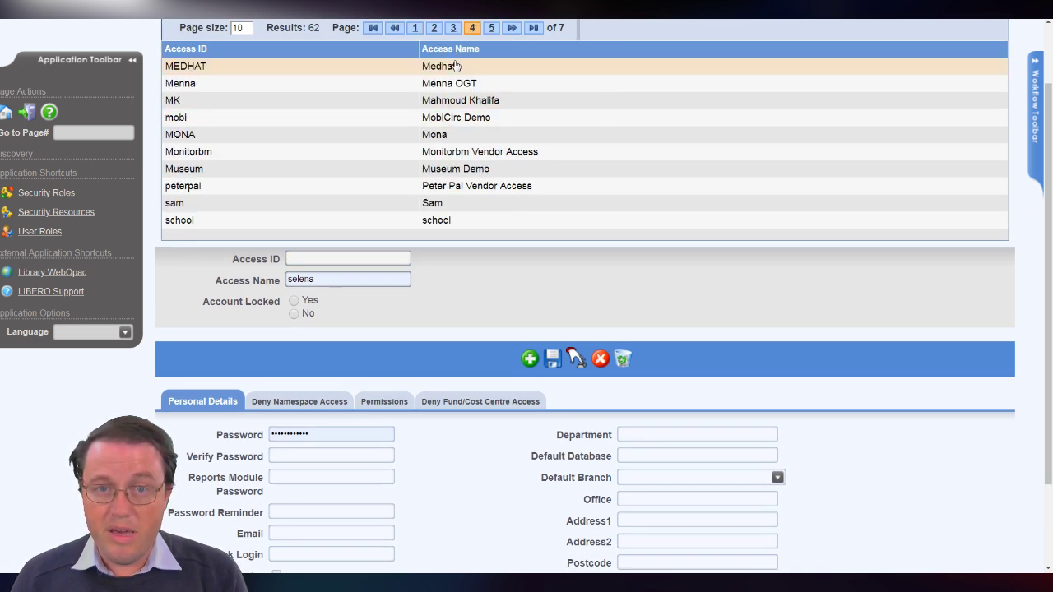
left_click(491, 28)
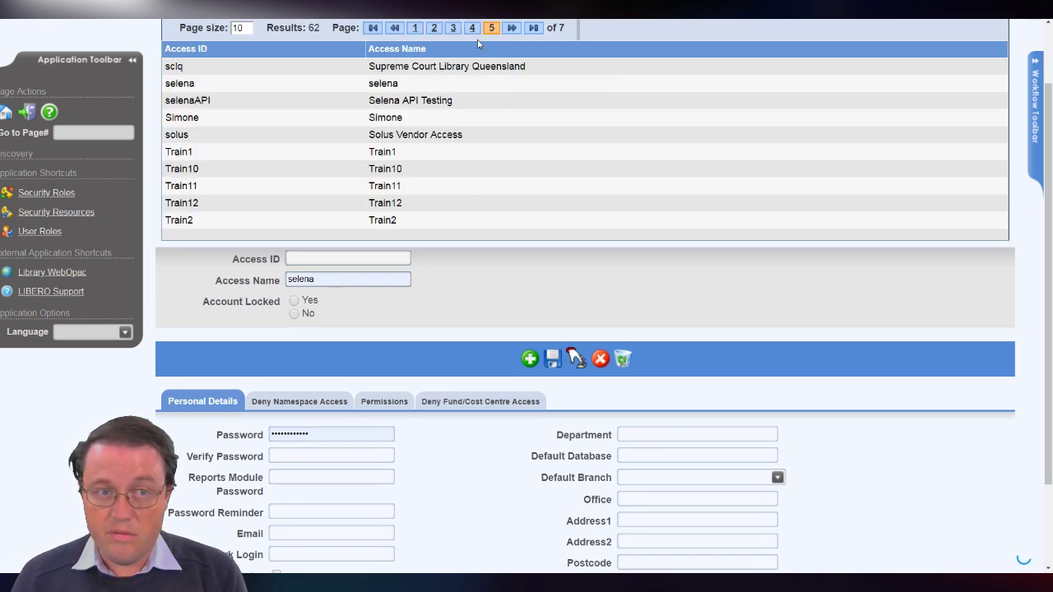
left_click(386, 86)
scroll(345, 325, "down", 2)
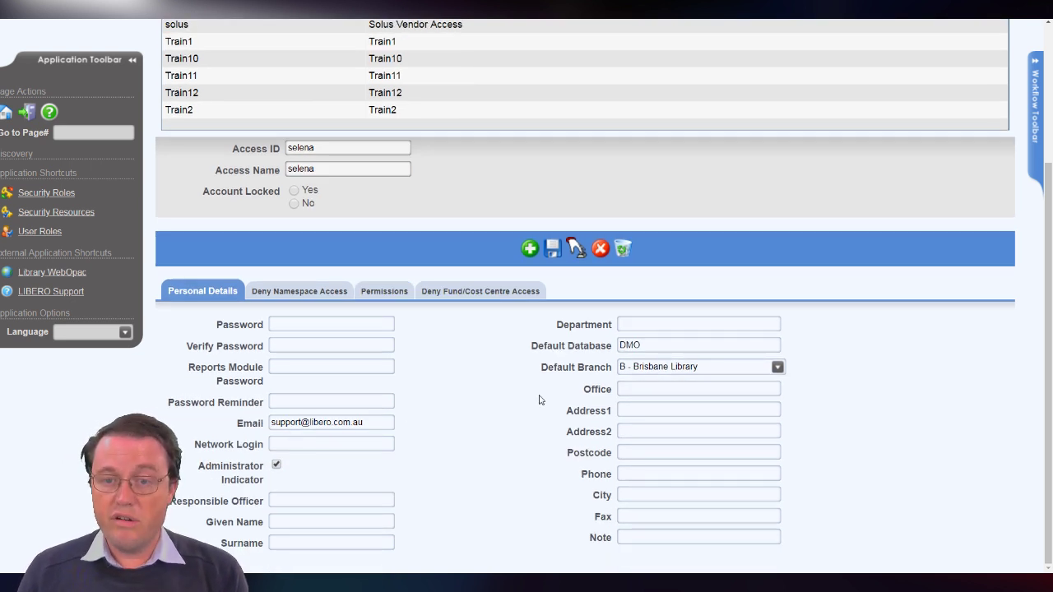
scroll(538, 401, "up", 3)
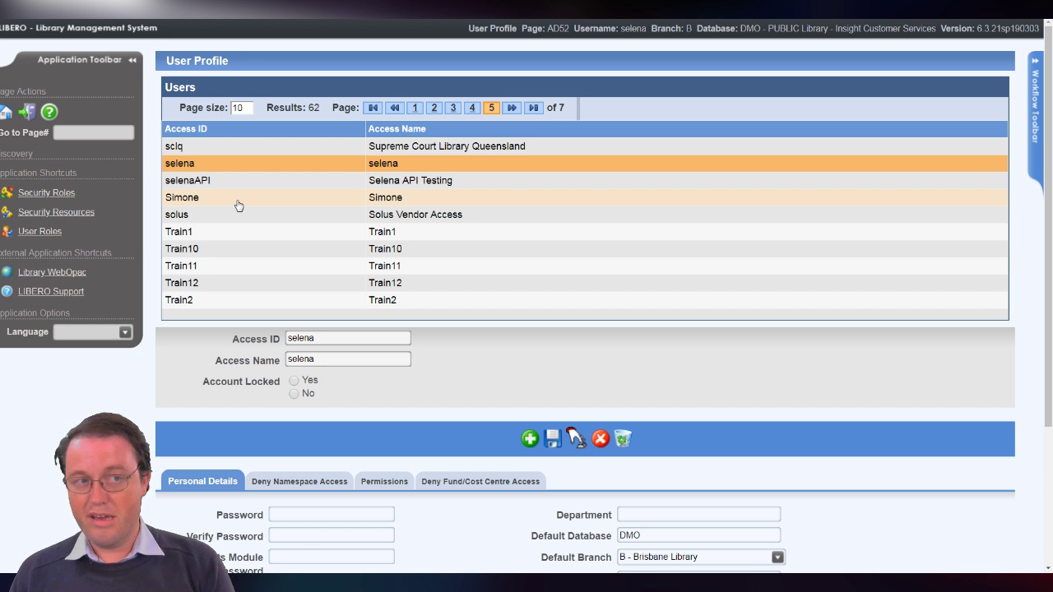
- Return to the dashboard and open SDI Templates from the Members tools
left_click(5, 115)
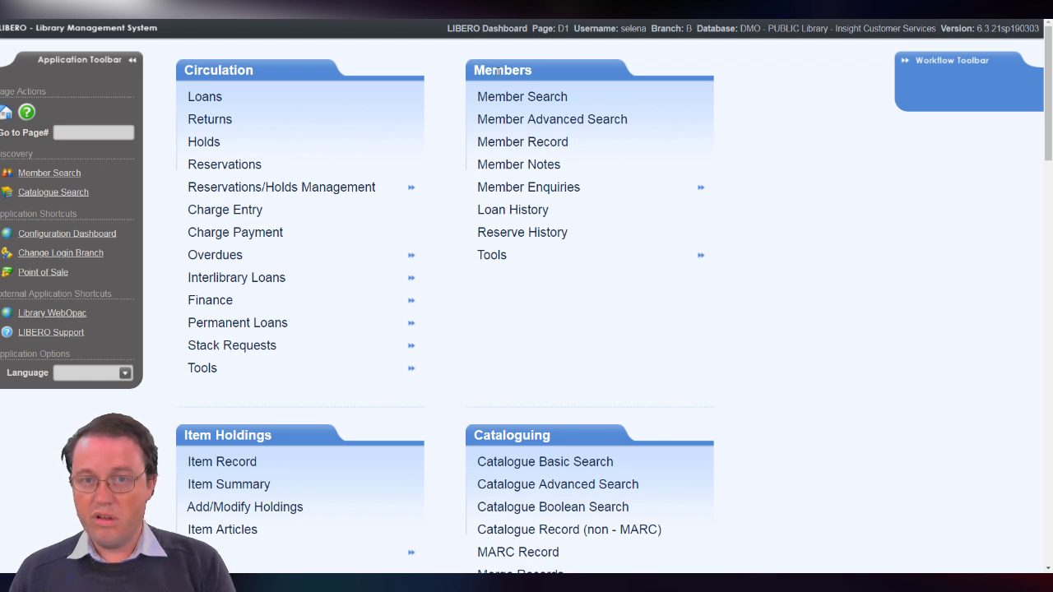
left_click(574, 257)
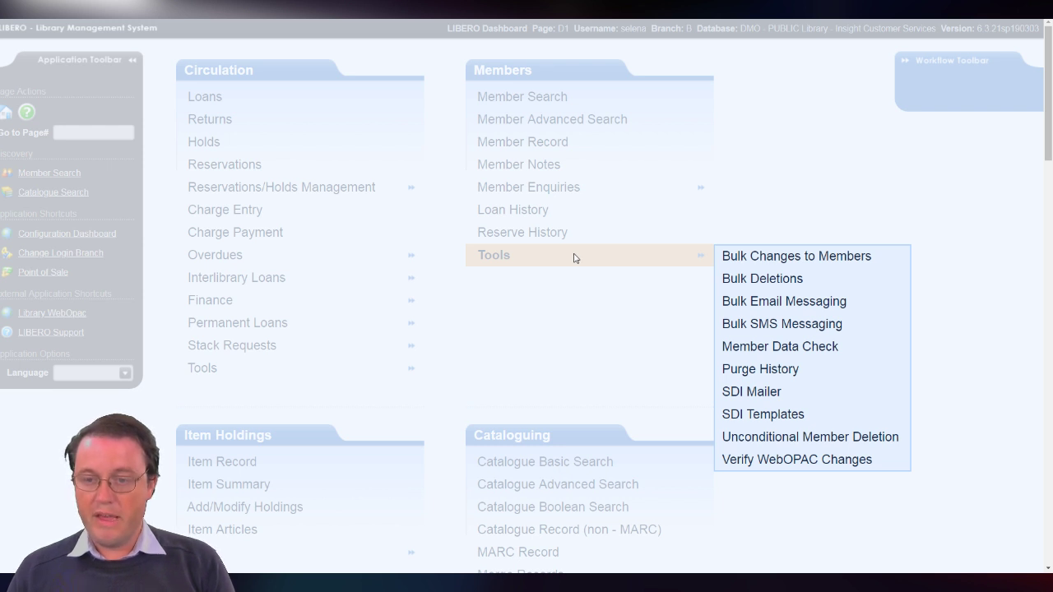
left_click(783, 415)
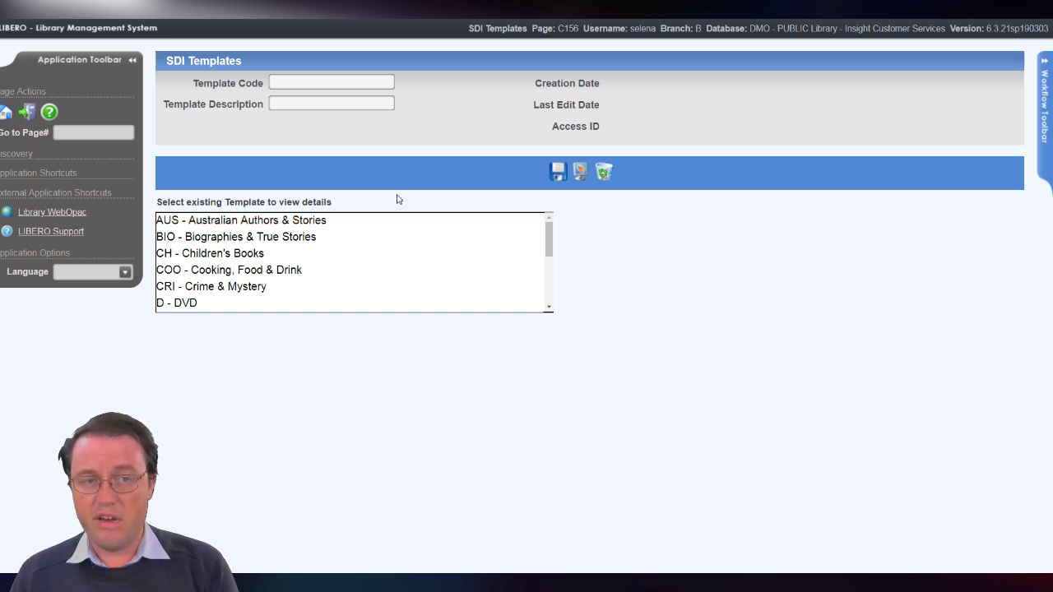
- View the details of the AUS, BIO and CH templates in turn
left_click(290, 222)
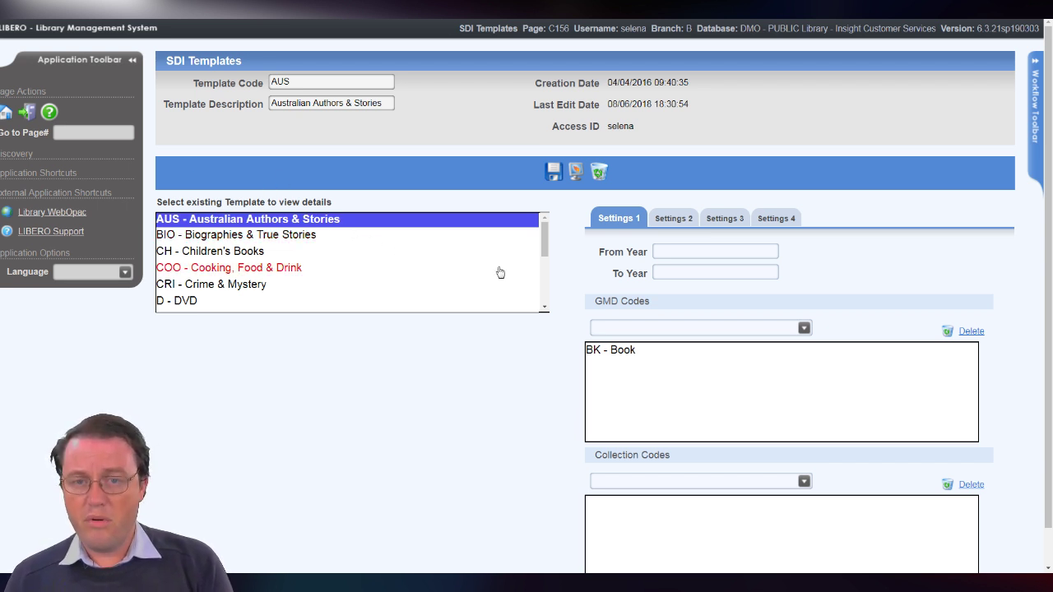
left_click_drag(547, 244, 547, 245)
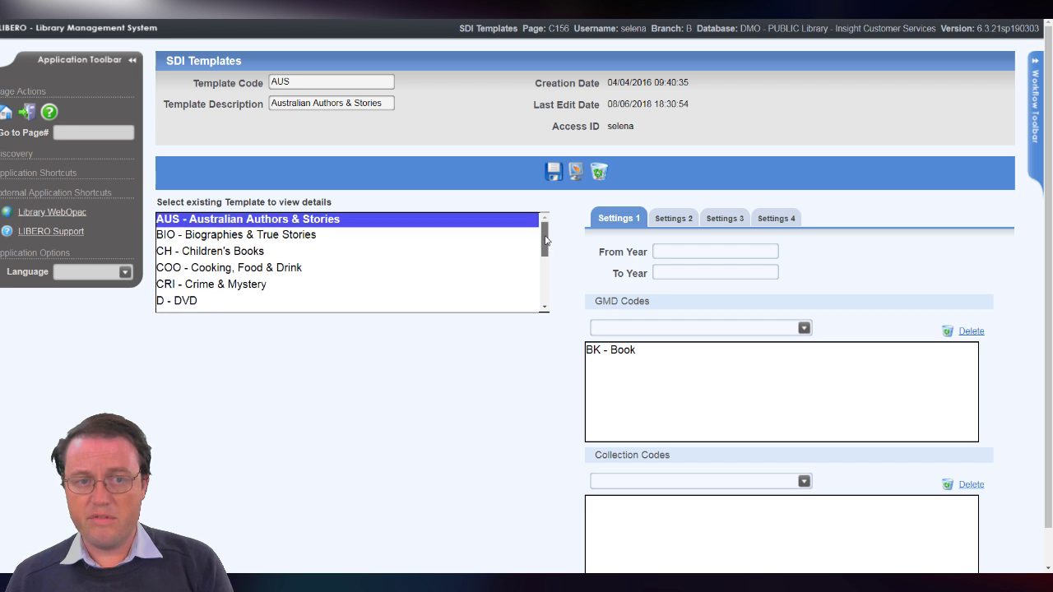
left_click(315, 236)
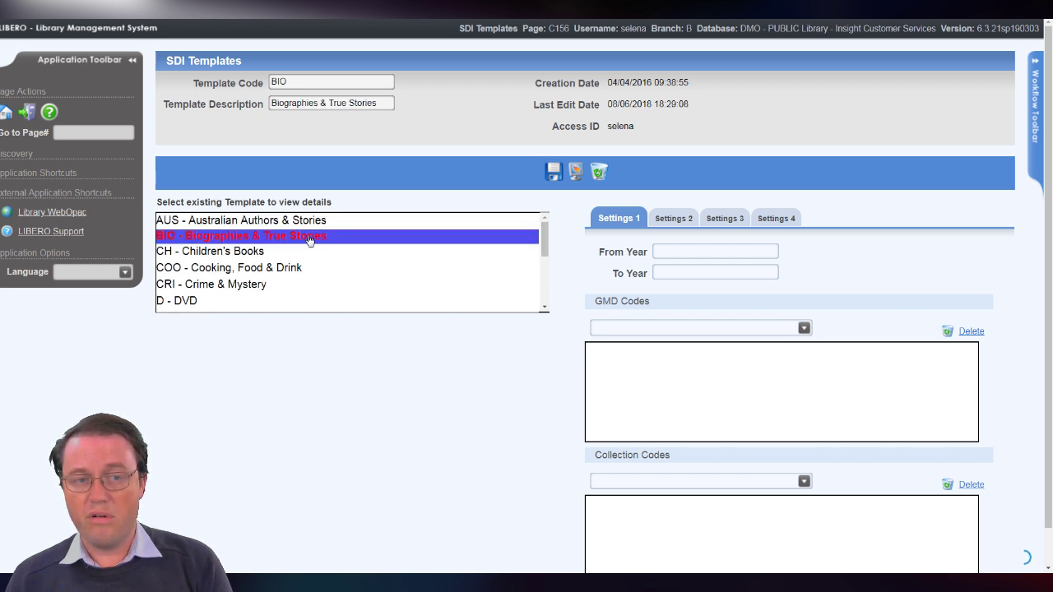
left_click(248, 253)
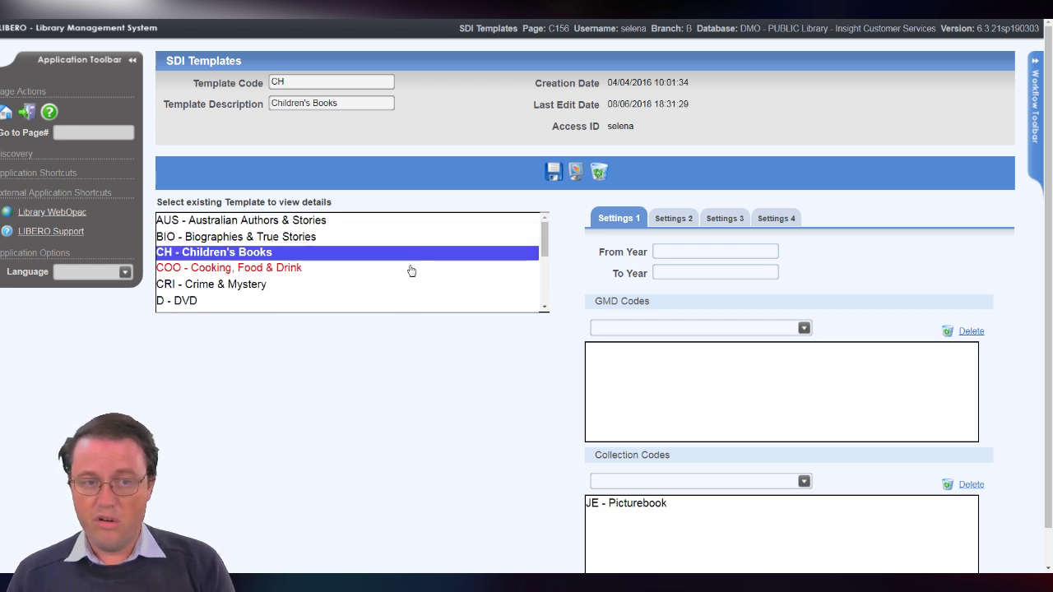
- Select the CRI - Crime & Mystery template and review its criteria in Settings 1, Settings 2 and Settings 3
left_click(254, 284)
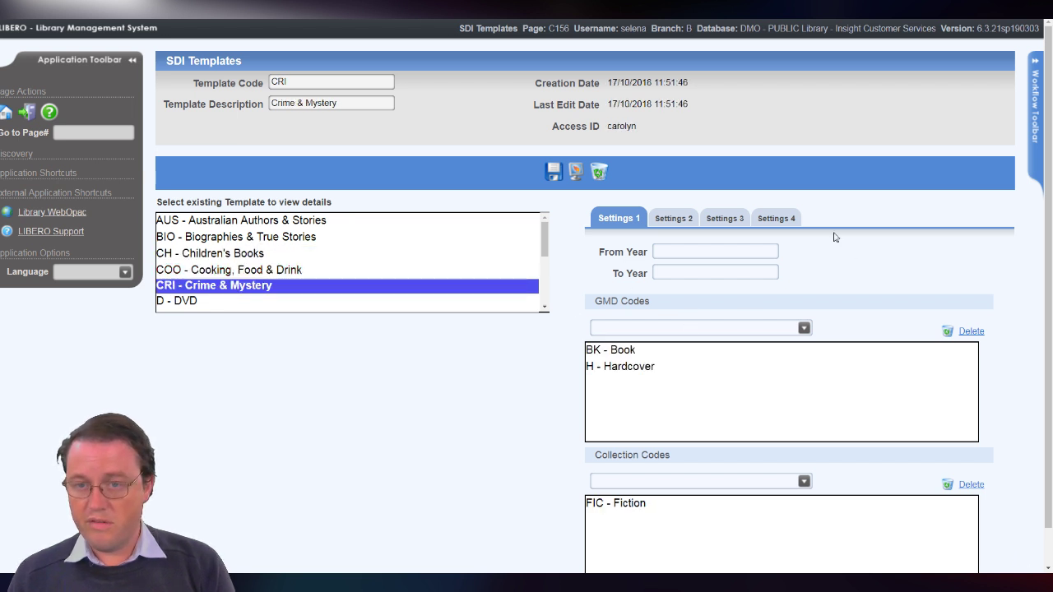
scroll(776, 304, "down", 1)
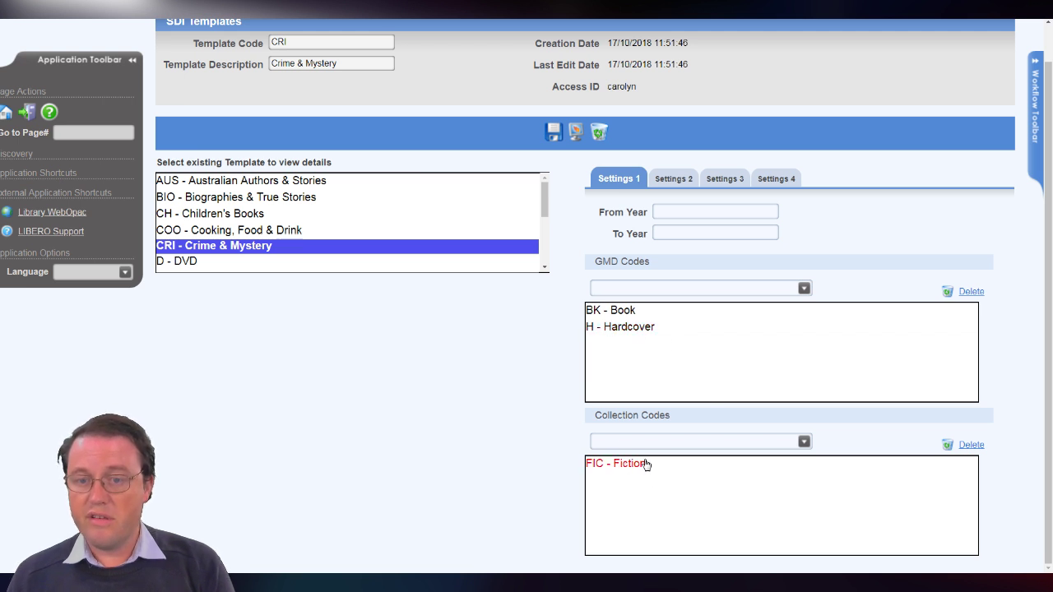
left_click(681, 180)
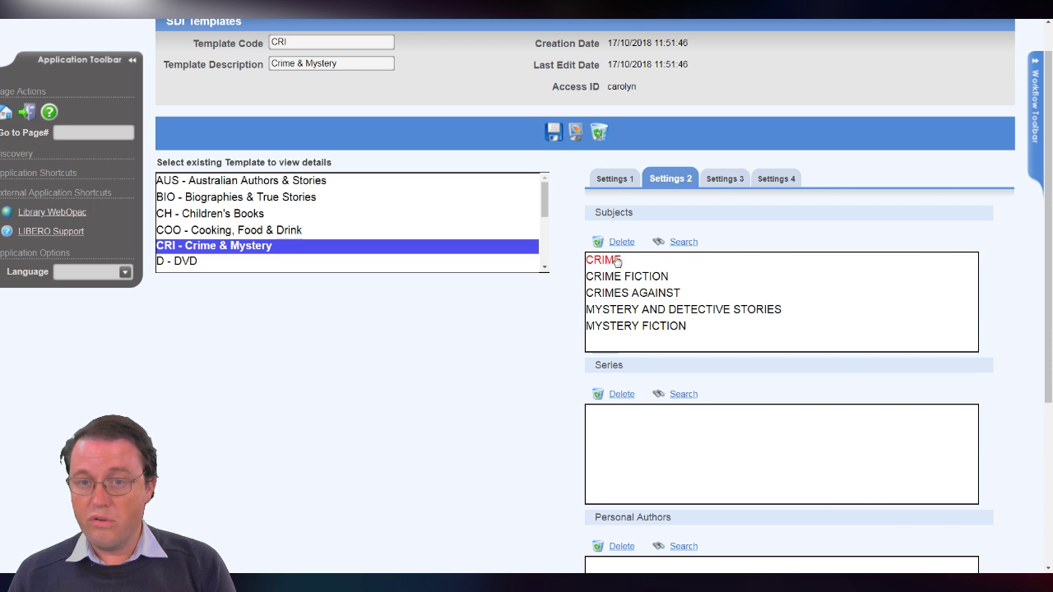
scroll(656, 301, "down", 1)
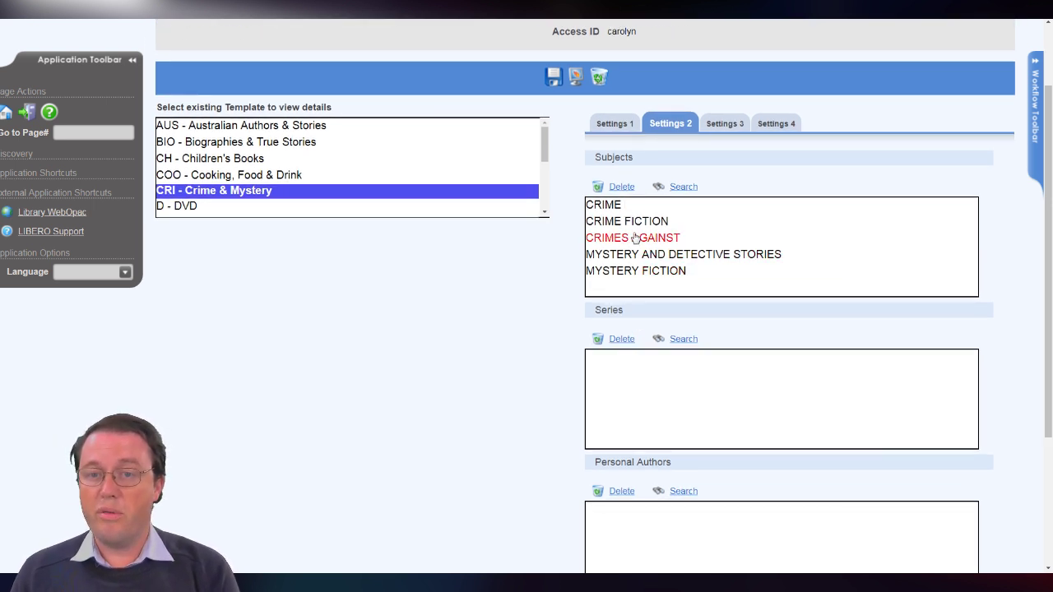
scroll(770, 340, "down", 2)
scroll(770, 340, "up", 3)
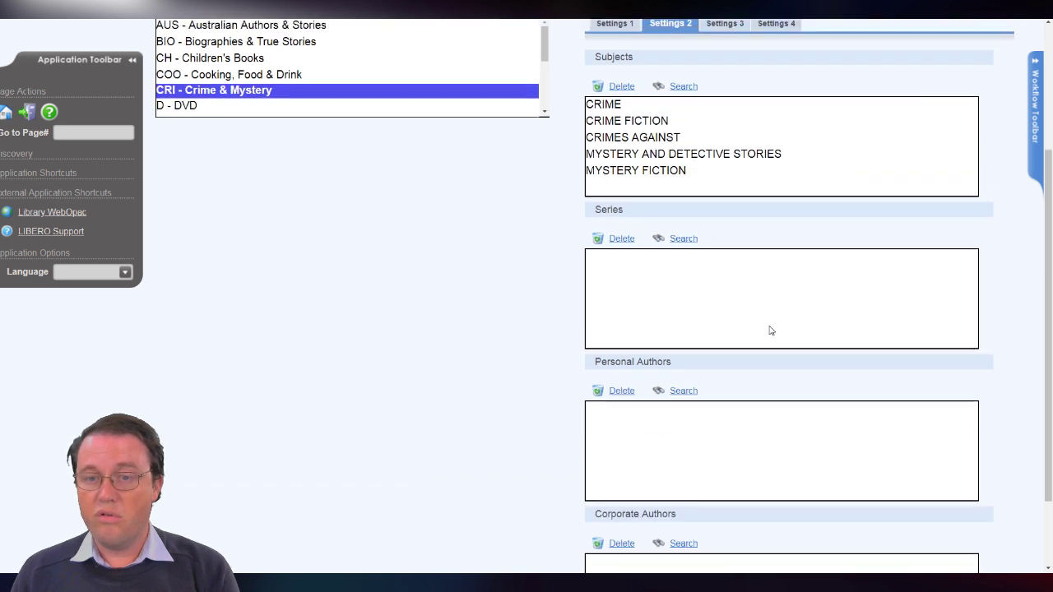
left_click(716, 176)
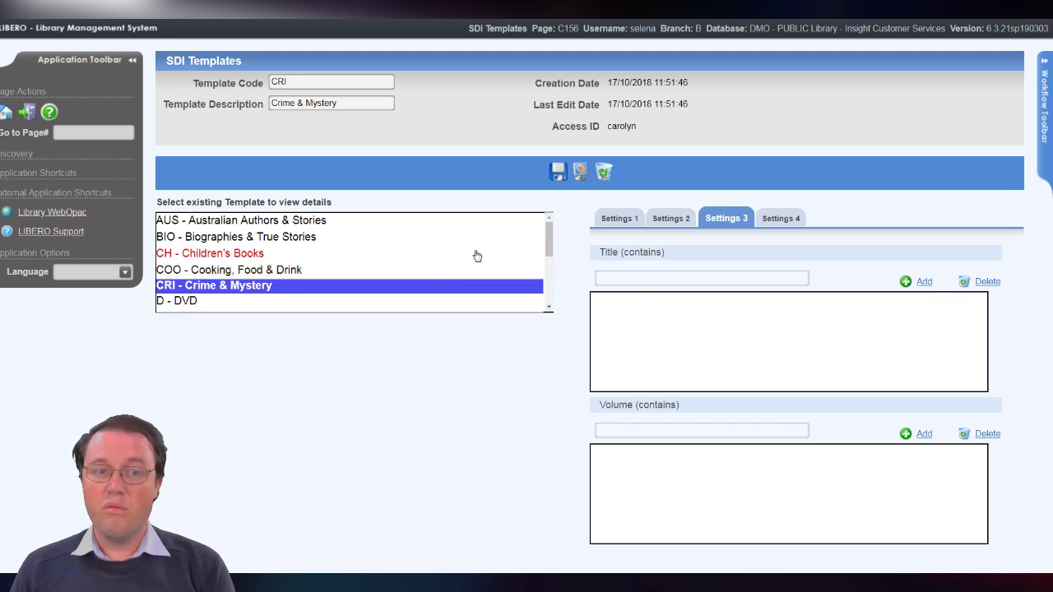
- View the HOT - What's Hot and ROM - Romance templates, checking Settings 4 and Settings 1 for Romance
scroll(475, 254, "down", 1)
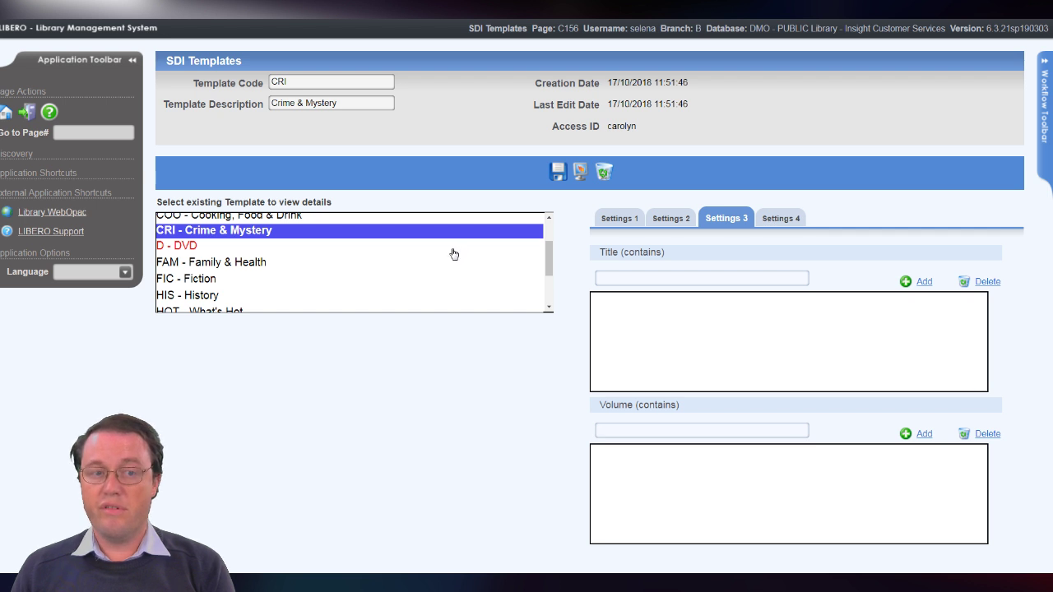
scroll(274, 254, "down", 1)
left_click(224, 255)
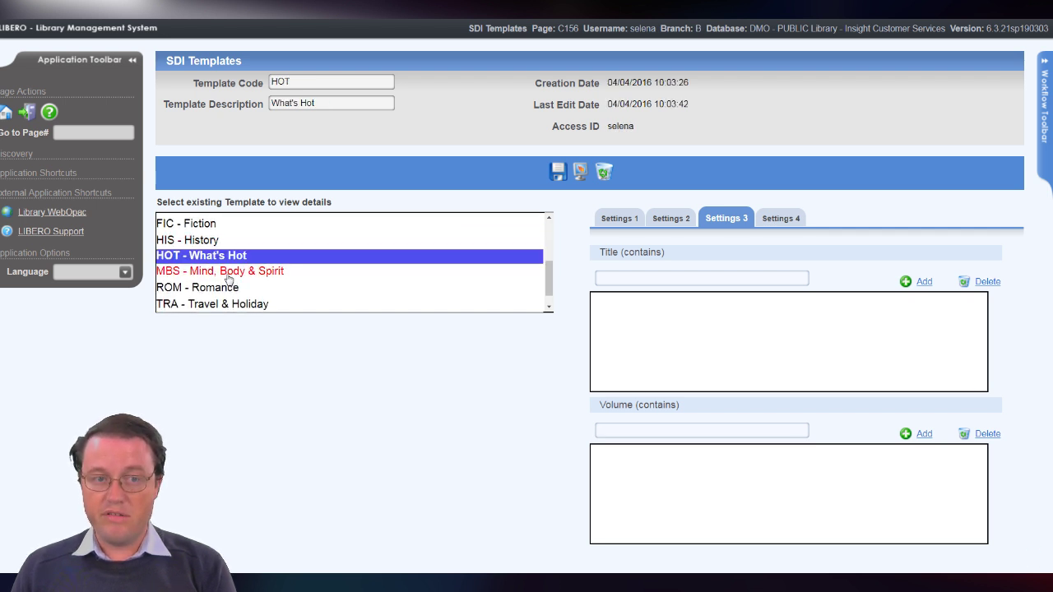
left_click(231, 279)
left_click(217, 290)
scroll(258, 283, "down", 1)
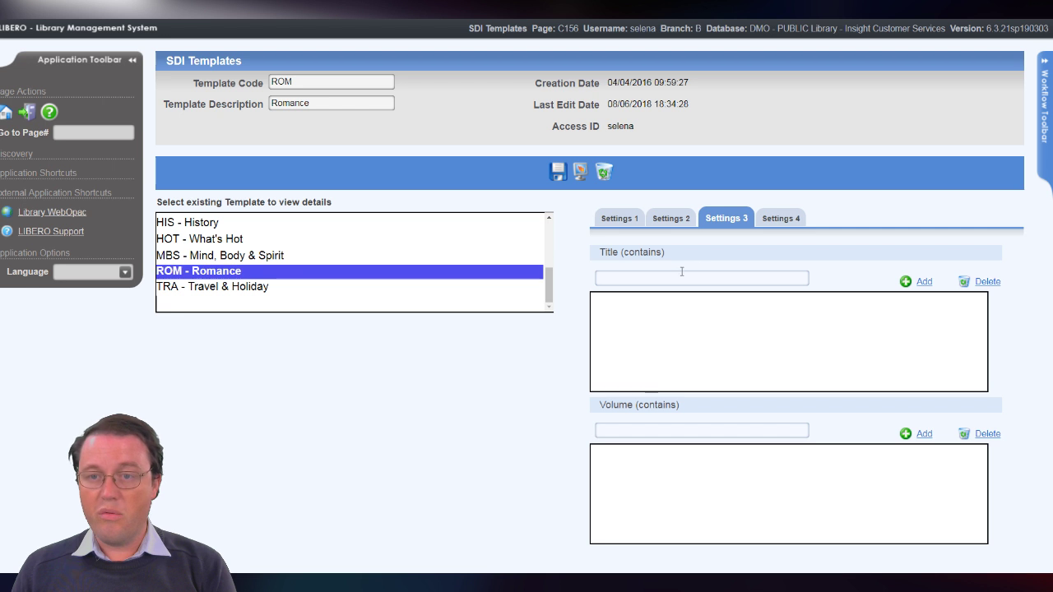
left_click(778, 220)
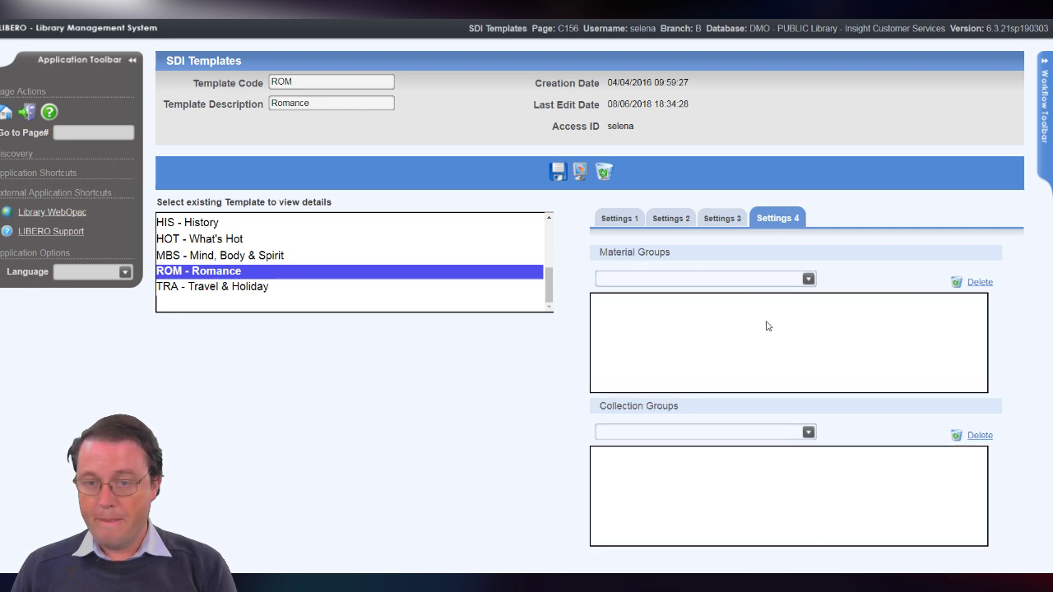
left_click(626, 218)
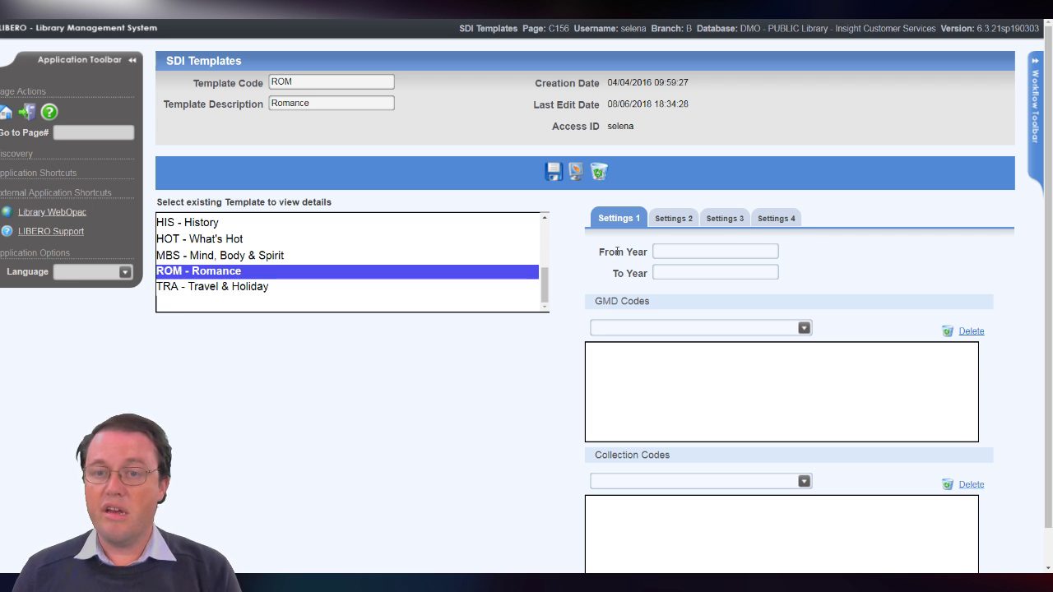
- Return to the dashboard and open SDI Mailer from the Members tools
scroll(711, 253, "down", 1)
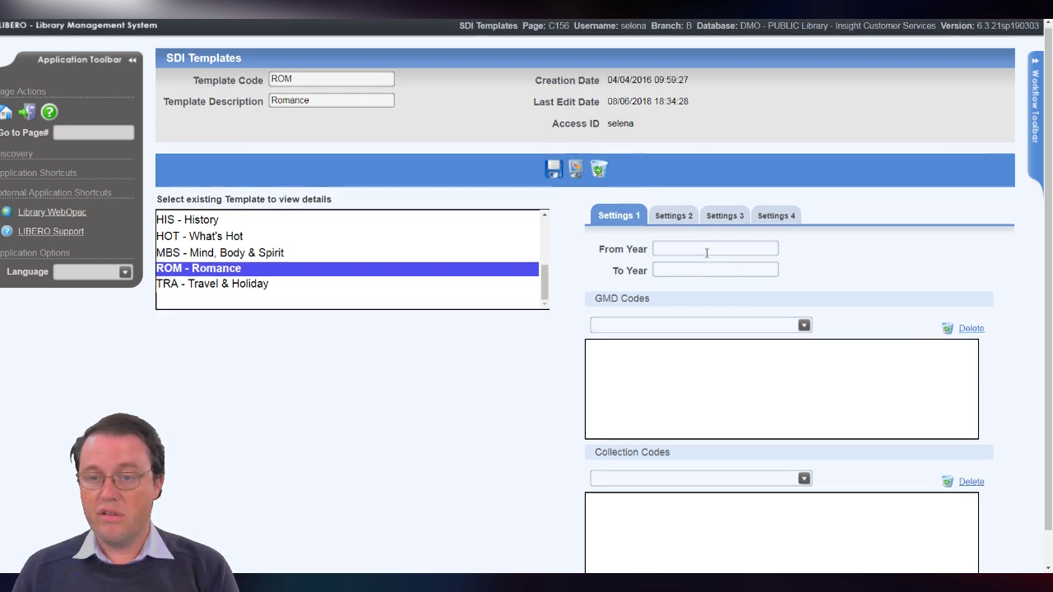
scroll(705, 258, "up", 1)
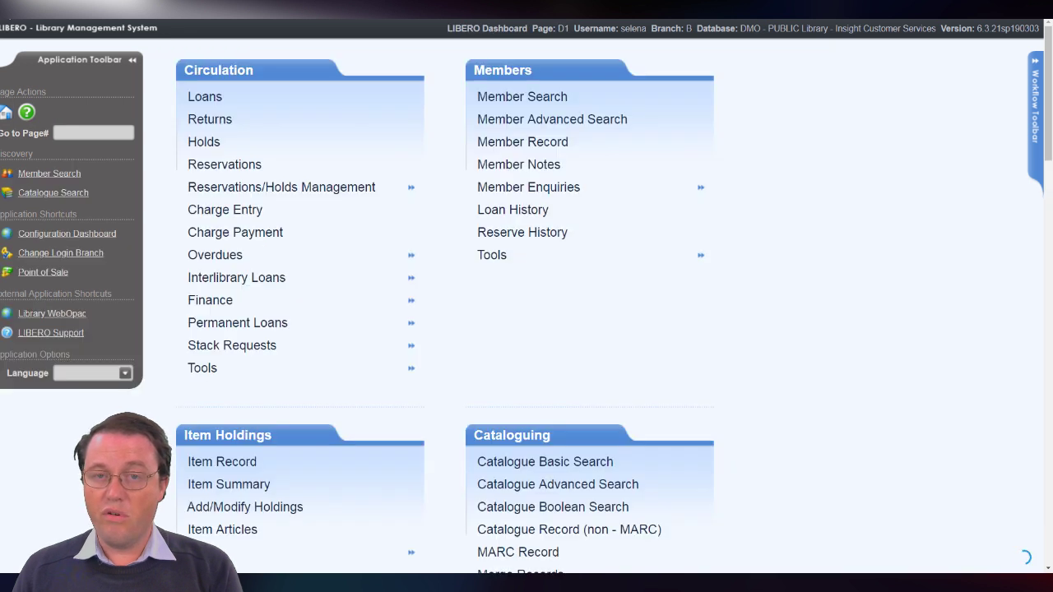
left_click(589, 267)
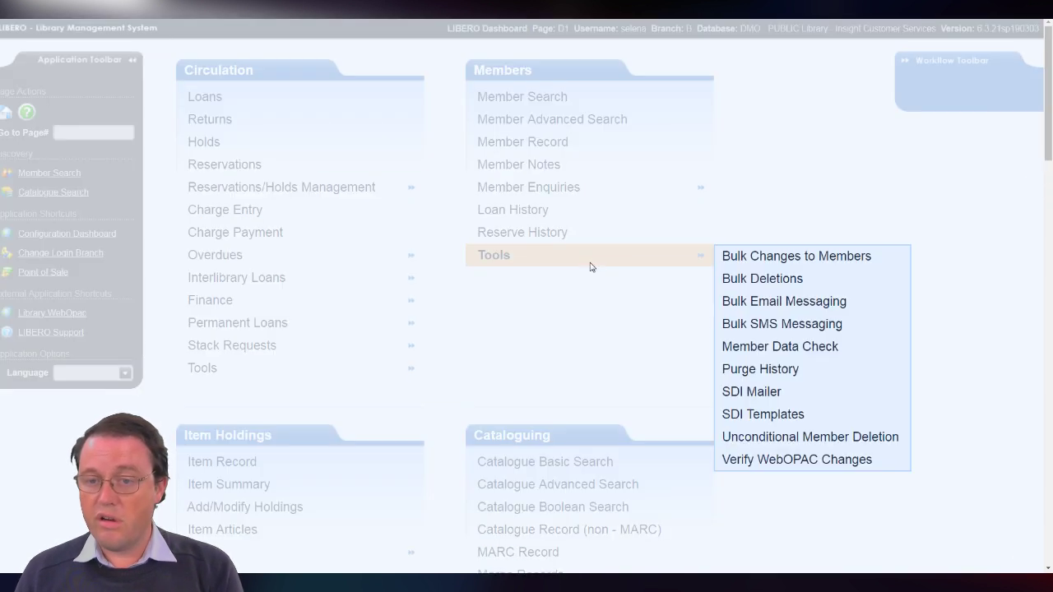
left_click(769, 395)
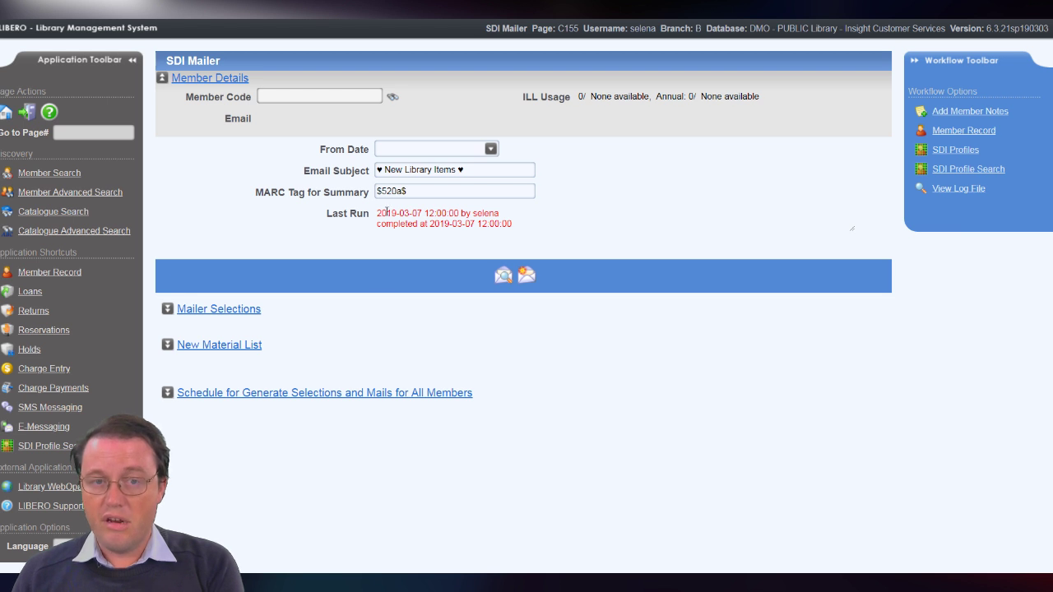
- Expand the Mailer Selections and New Material List sections of the SDI Mailer and review their entries
left_click(239, 311)
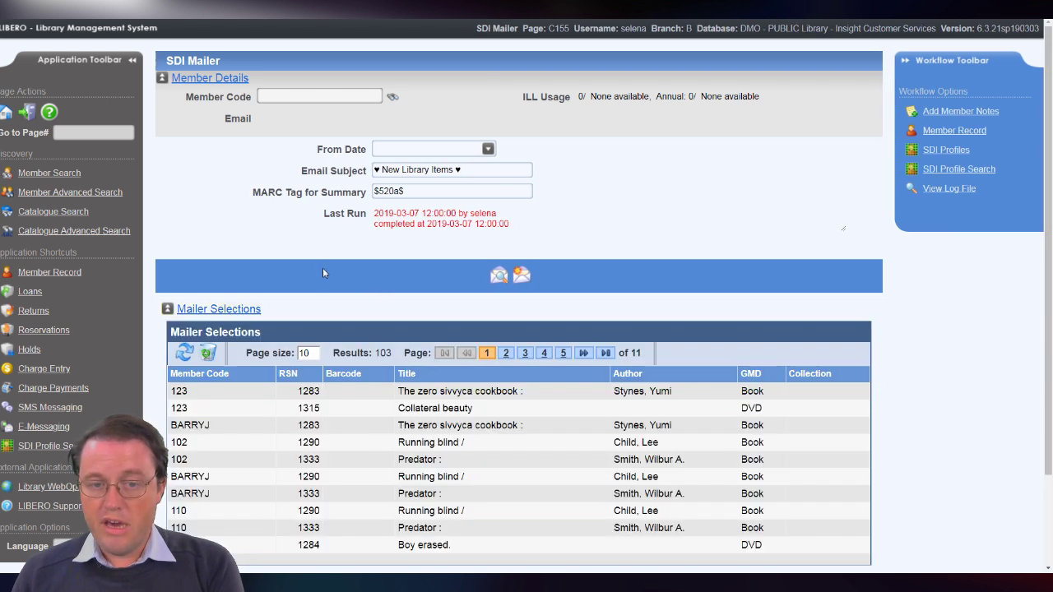
scroll(323, 273, "down", 2)
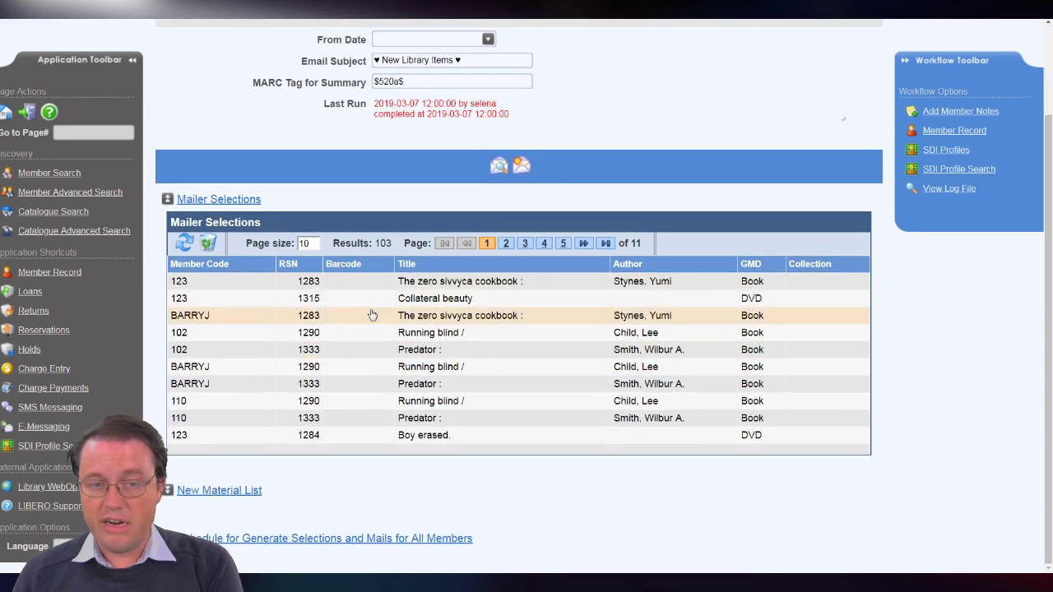
left_click(251, 491)
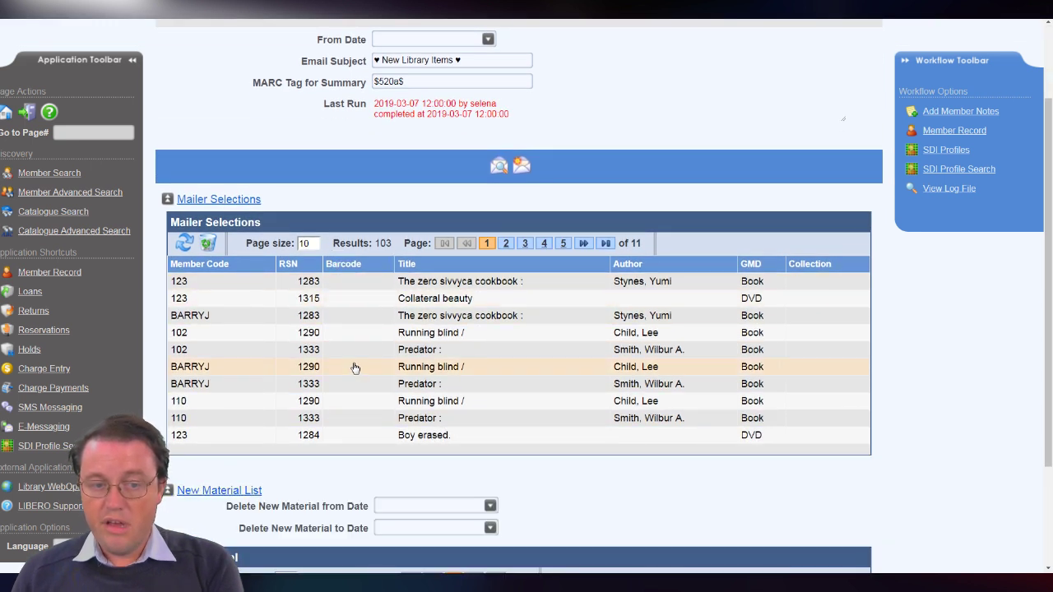
scroll(354, 366, "down", 2)
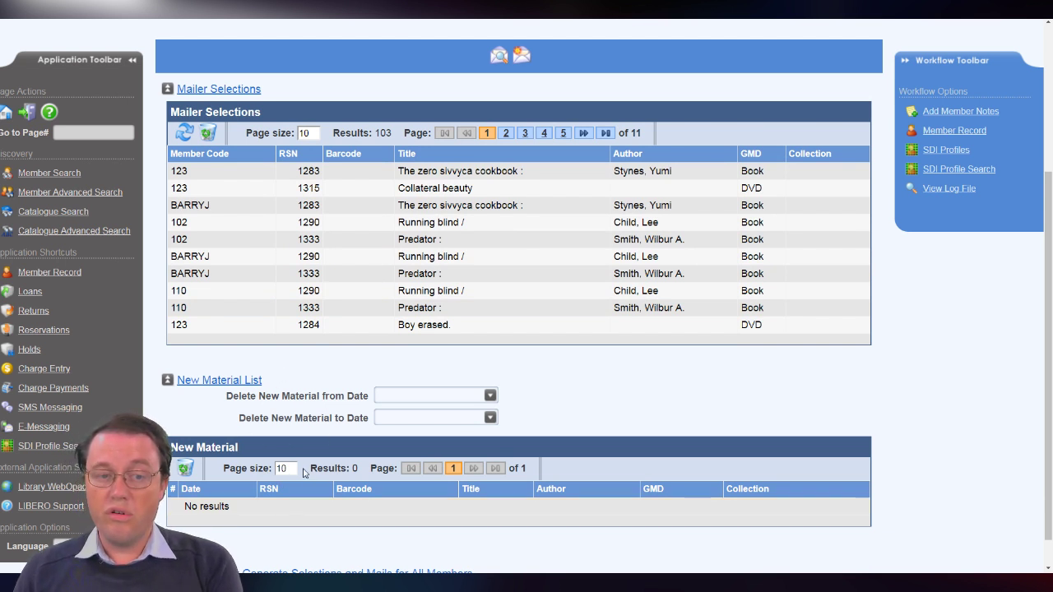
scroll(338, 525, "down", 1)
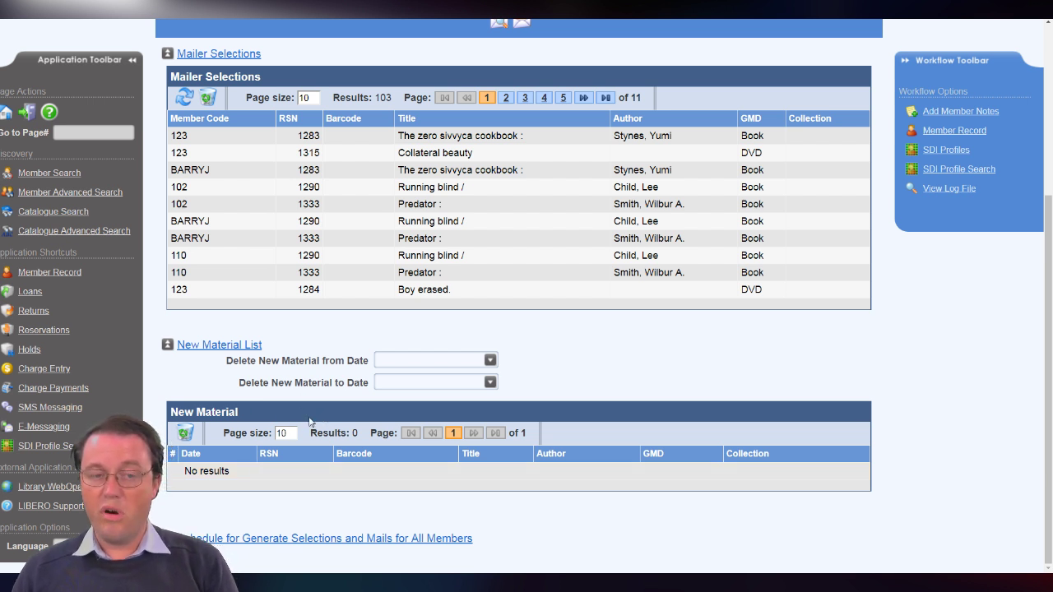
- Expand the Schedule for Generate Selections and Mails for All Members and review its days, start time and Delete New Material option
left_click(341, 537)
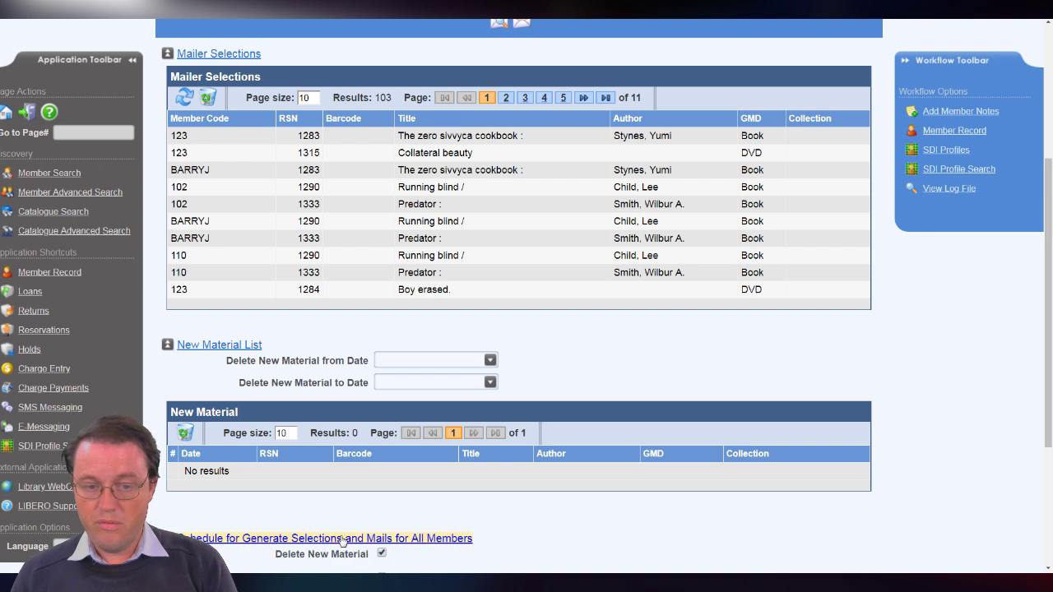
scroll(359, 453, "down", 3)
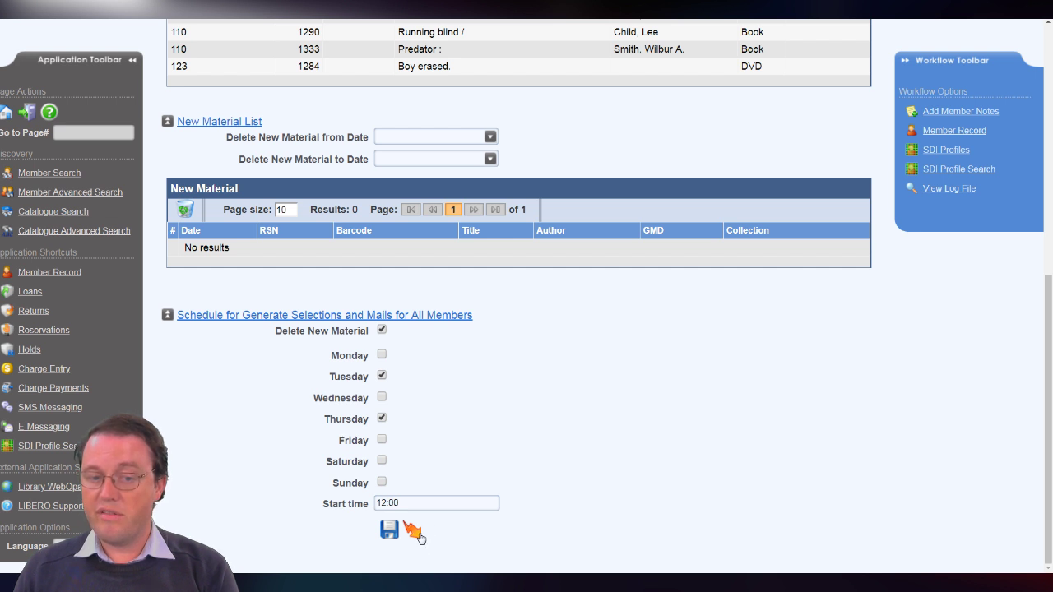
scroll(468, 444, "up", 1)
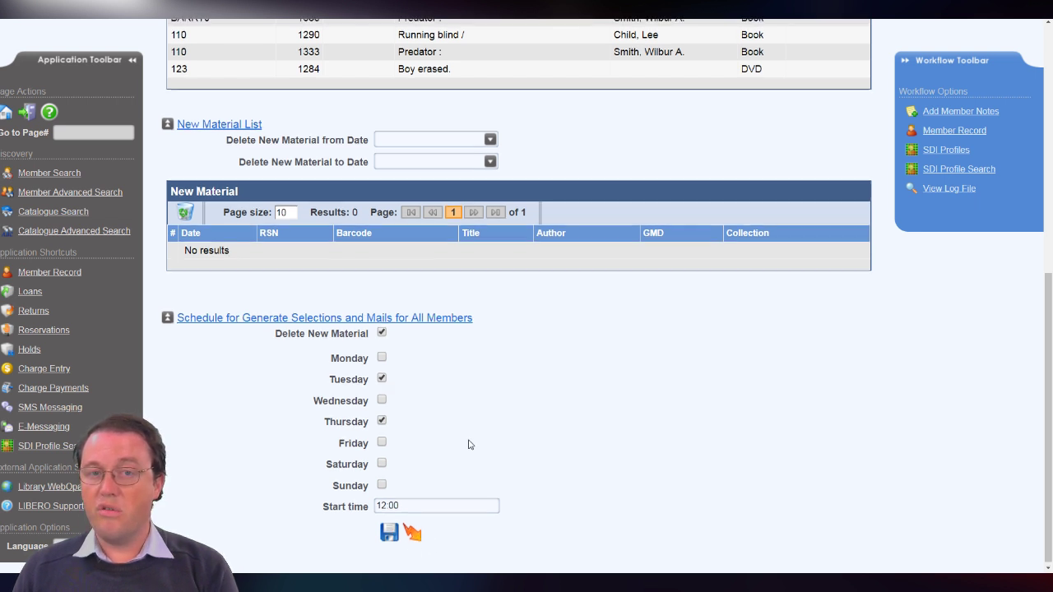
- Look back over the mailer settings, the mailer selections and the new material list, comparing them with the schedule
scroll(469, 444, "up", 3)
scroll(459, 446, "up", 6)
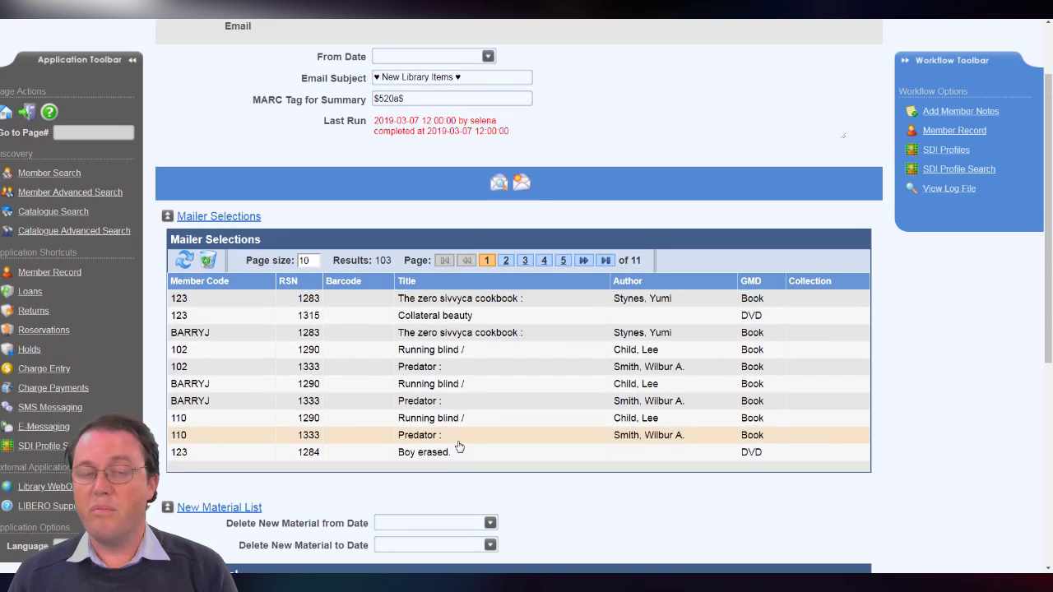
scroll(454, 442, "down", 9)
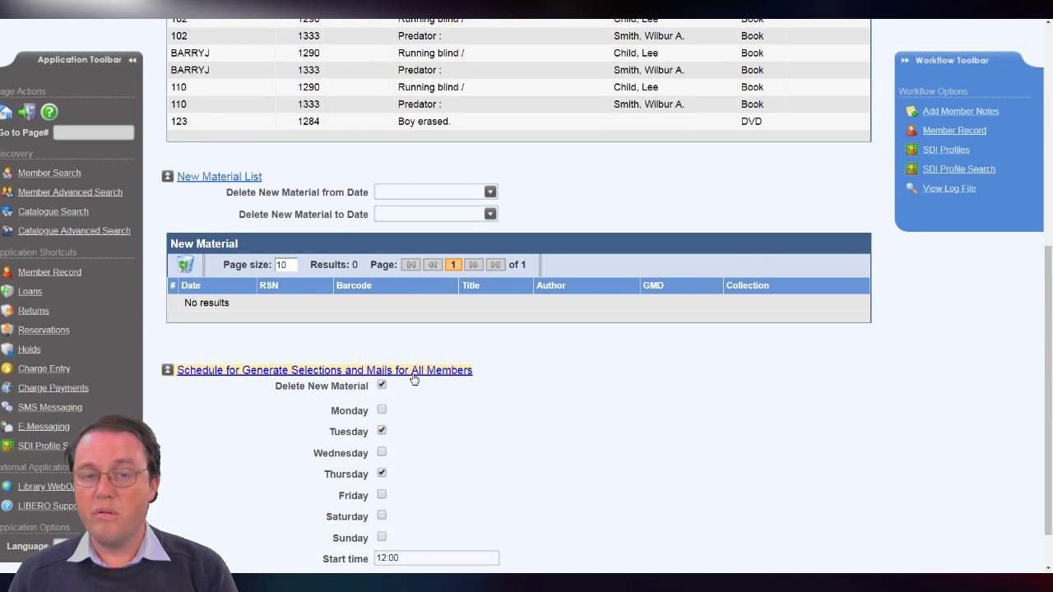
scroll(413, 378, "up", 8)
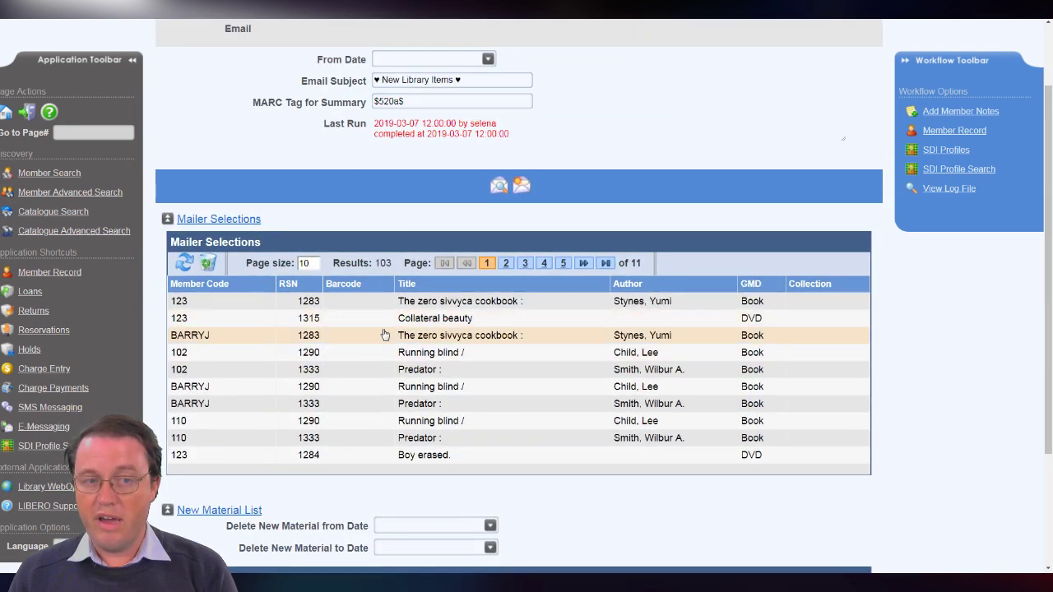
scroll(518, 380, "down", 4)
scroll(533, 277, "up", 1)
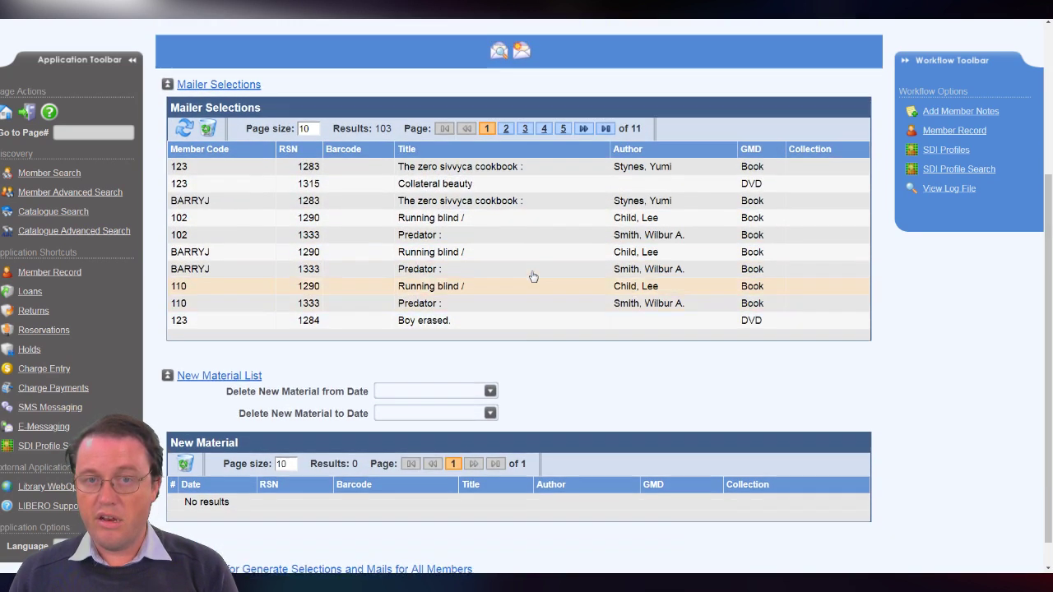
scroll(533, 278, "up", 3)
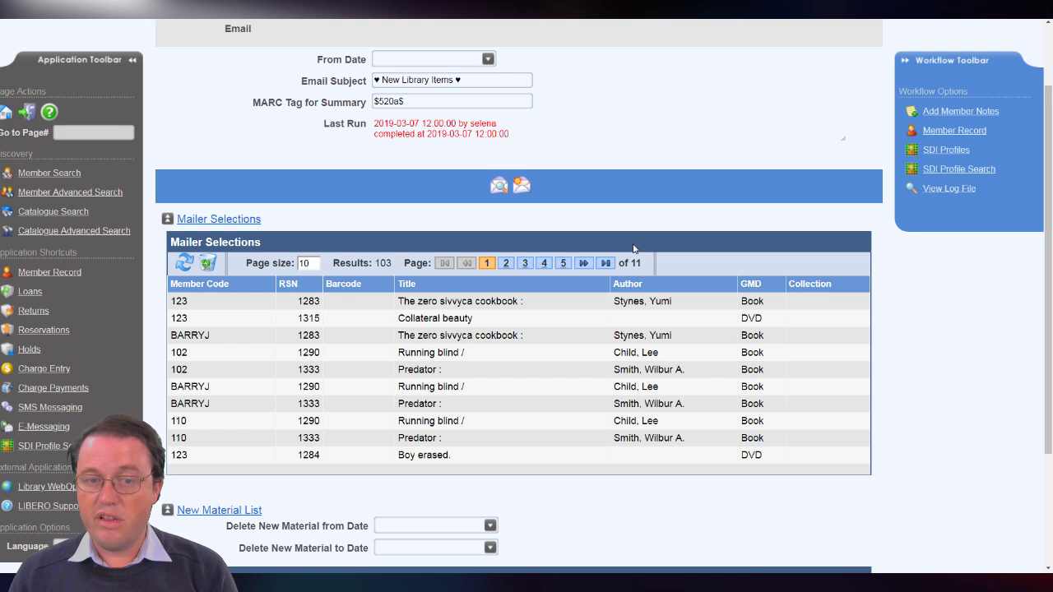
scroll(634, 248, "down", 4)
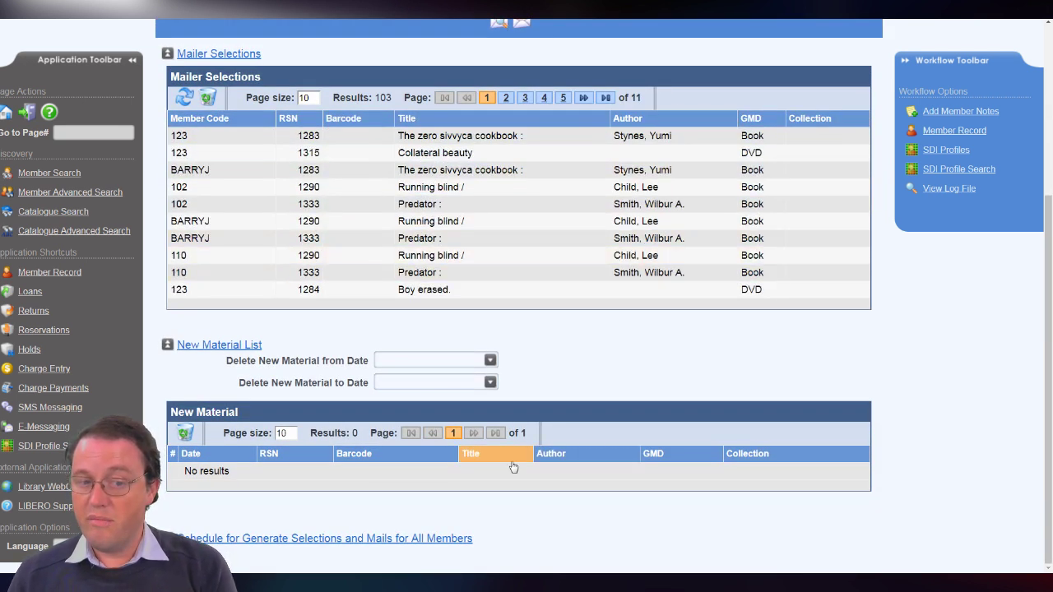
- Reopen the schedule section for all members and recheck its run days against the lists above
left_click(370, 538)
scroll(362, 493, "down", 5)
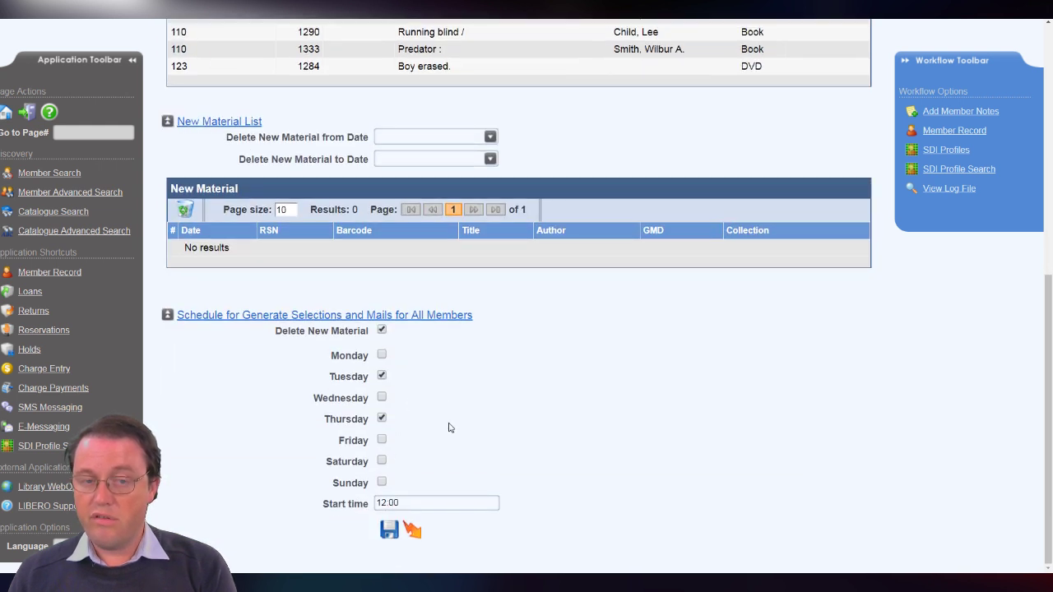
scroll(468, 428, "up", 3)
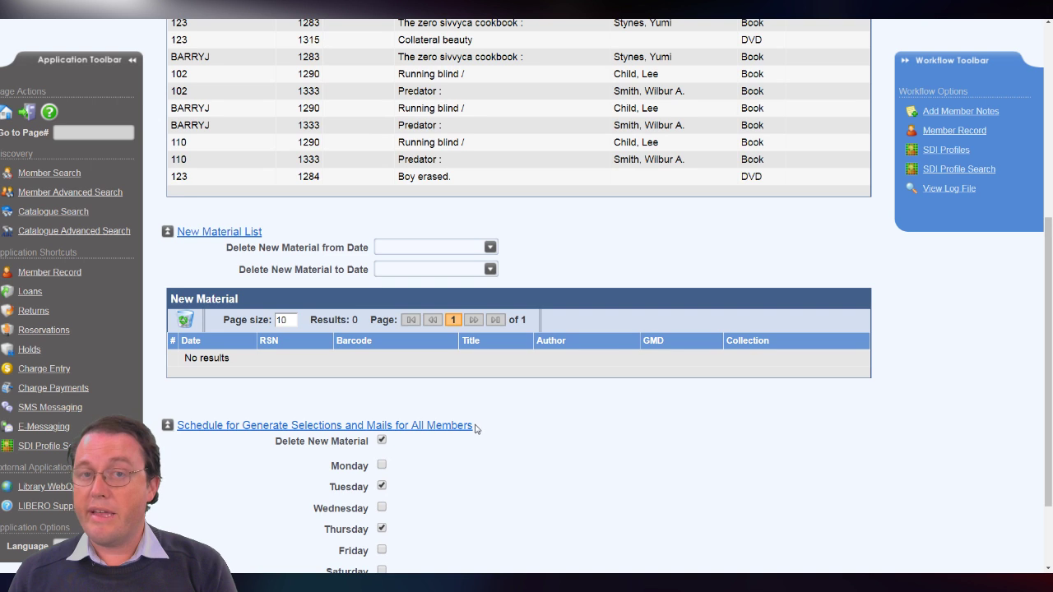
scroll(475, 427, "up", 3)
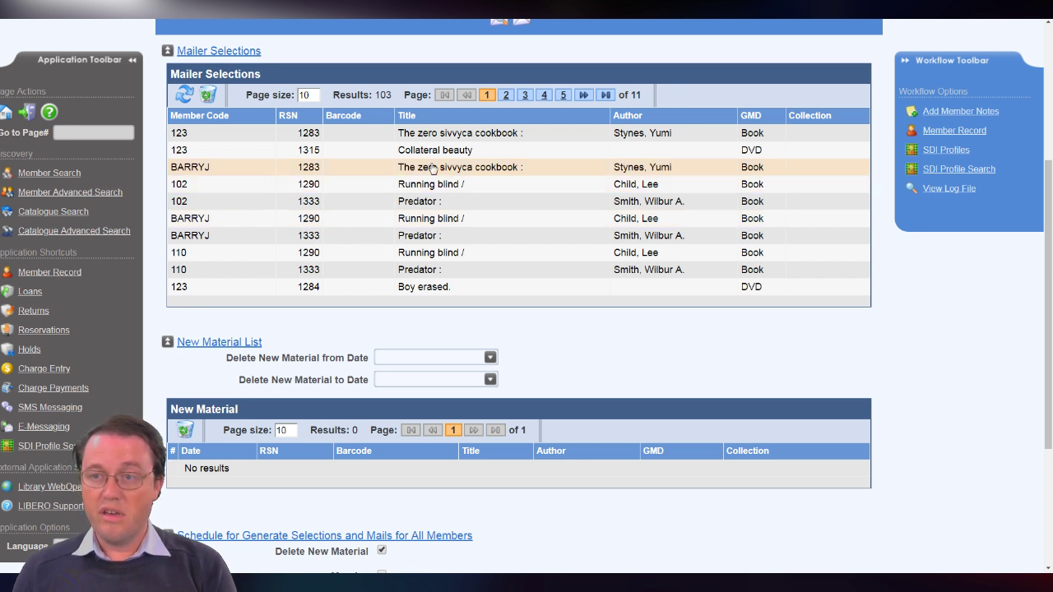
- Open SDI Profile Search and select the 2-Cooking, LP-5-ROM and .LPF member profiles in turn
left_click(959, 170)
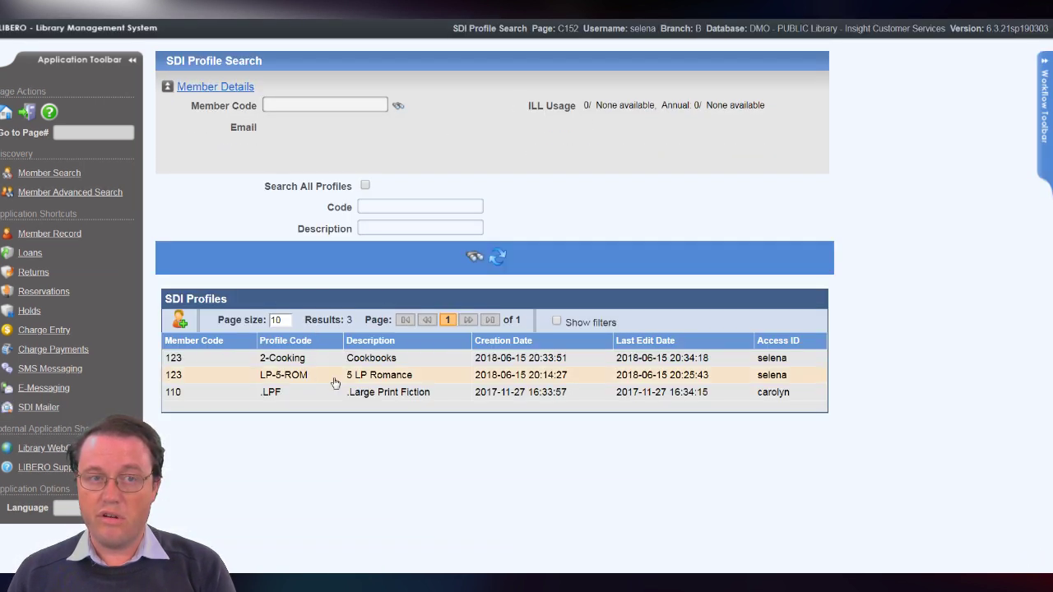
left_click(375, 366)
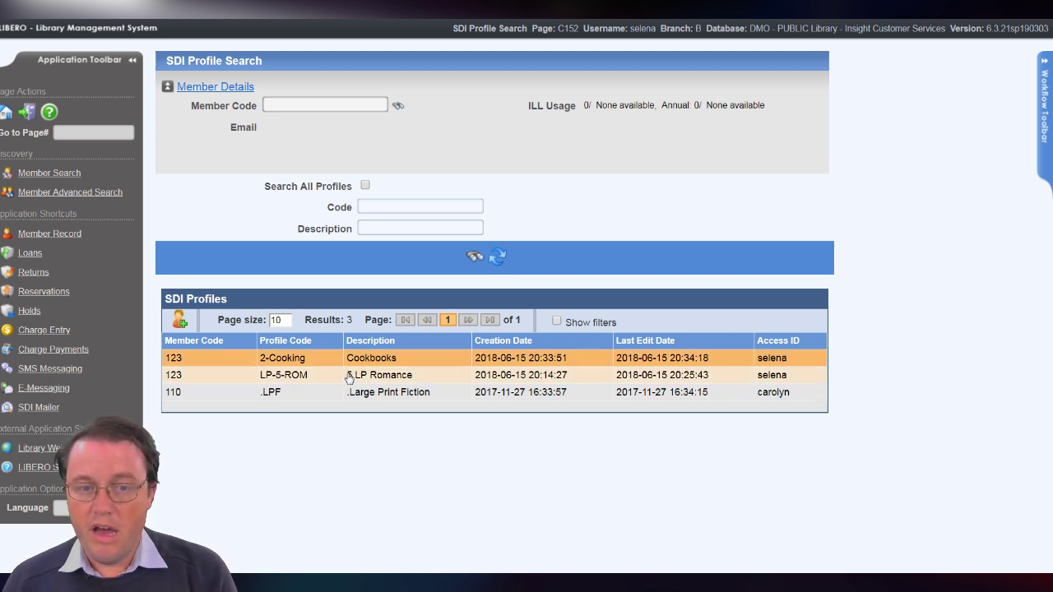
left_click(388, 378)
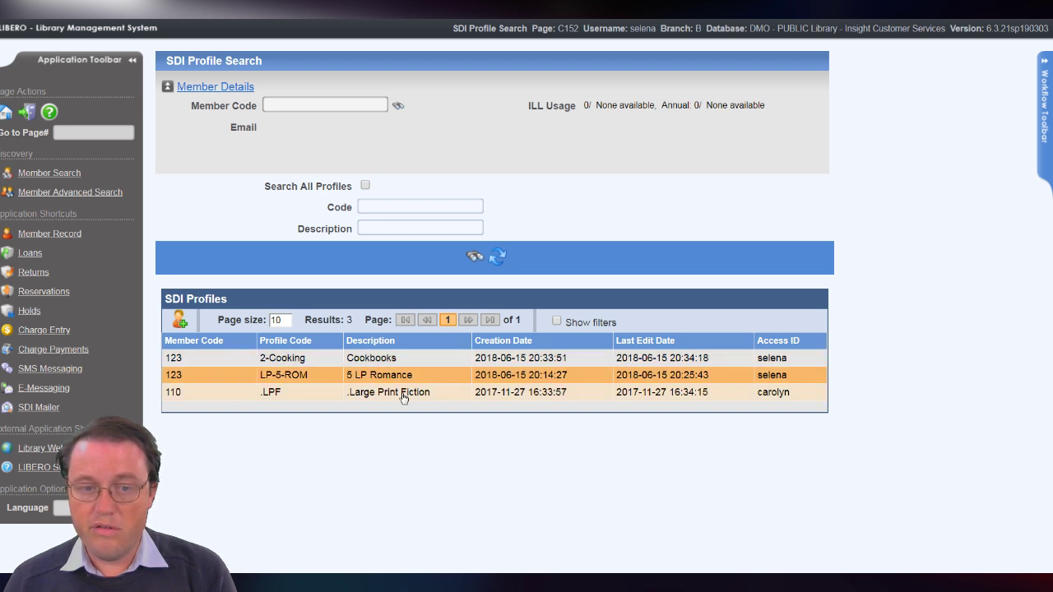
left_click(400, 396)
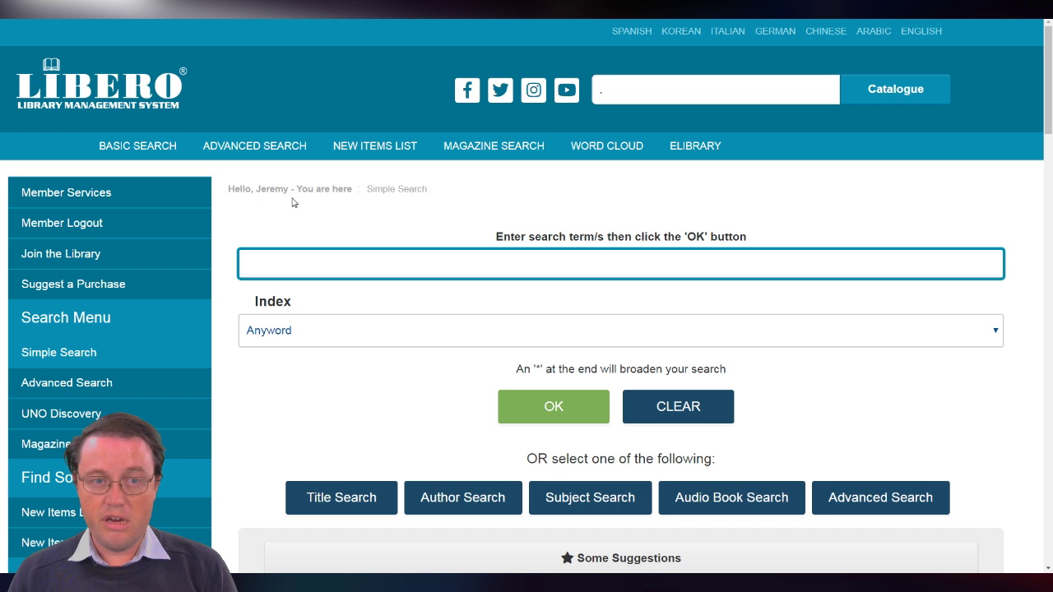
- In the WebOPAC, open Member Services and review the SDI notifications among the member's library system messages
left_click(82, 194)
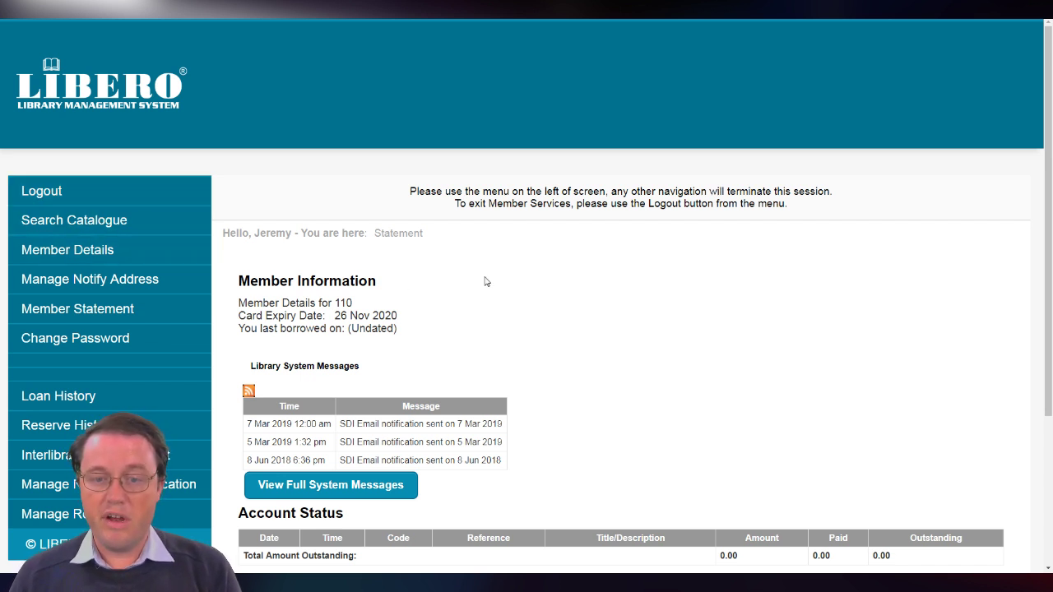
scroll(490, 259, "down", 2)
scroll(366, 398, "down", 1)
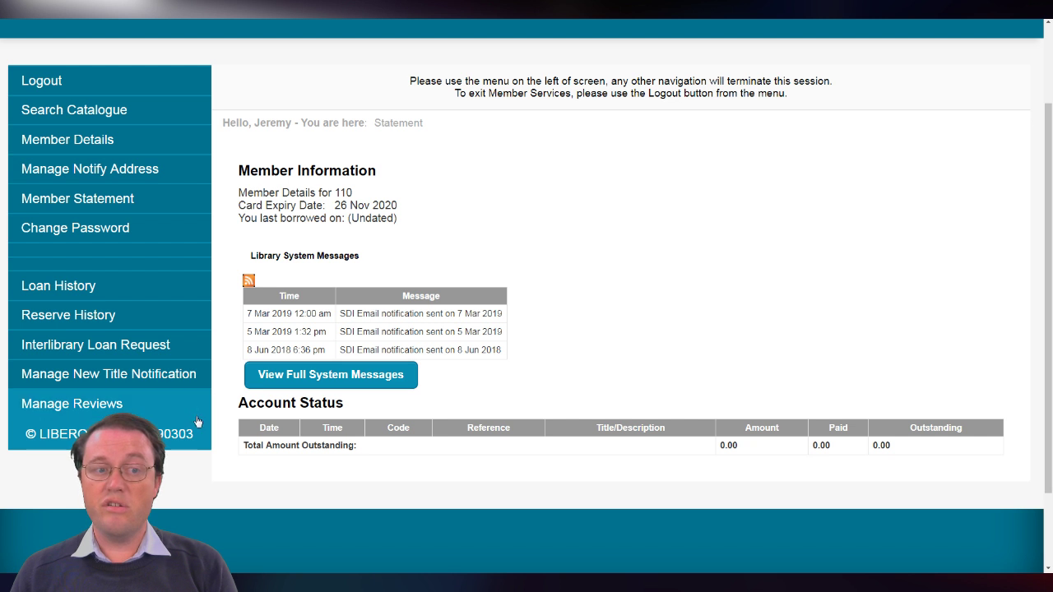
- Open Manage New Title Notification and add BIO - Biographies & True Stories to the member's current standard notification profiles
left_click(167, 381)
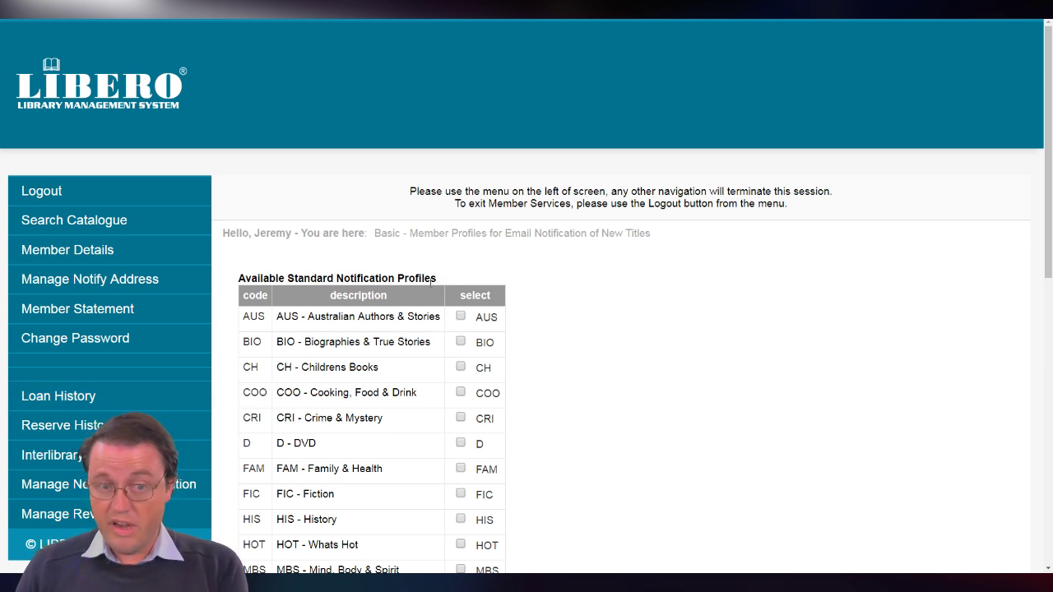
scroll(400, 287, "down", 3)
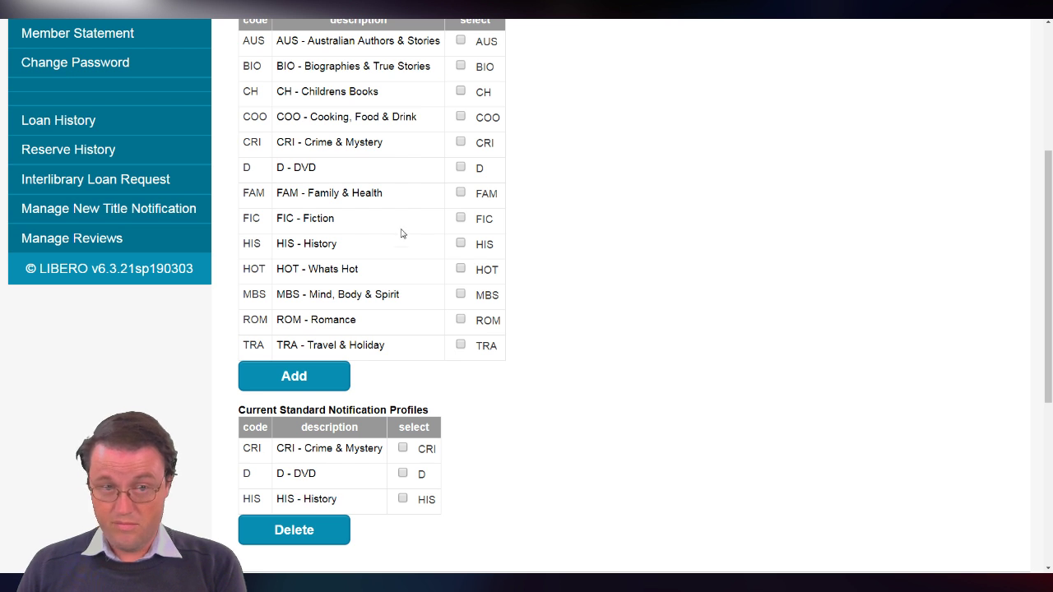
scroll(402, 240, "up", 1)
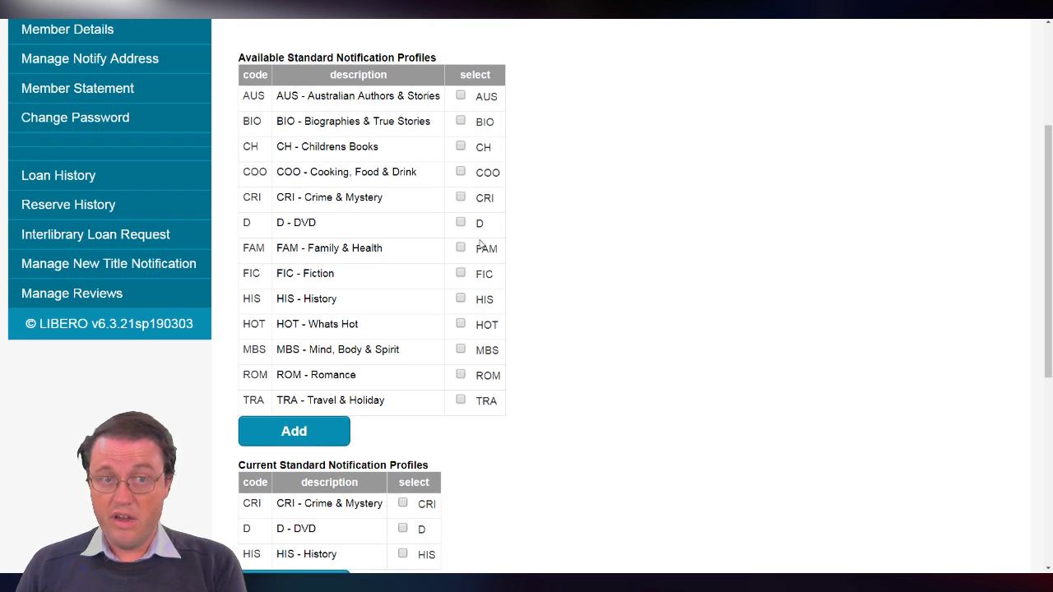
left_click(460, 121)
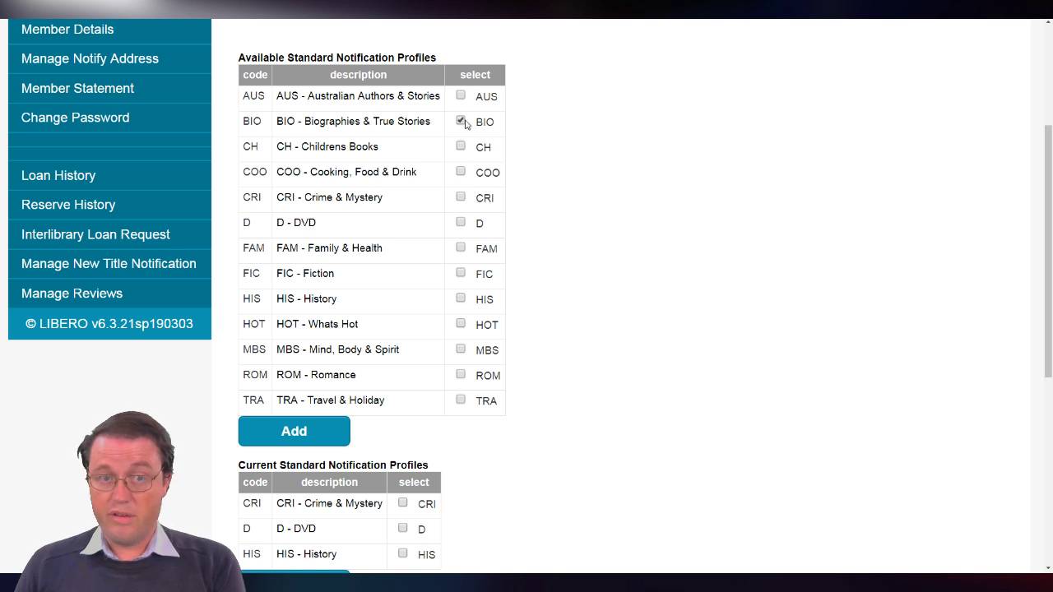
left_click(294, 431)
scroll(386, 378, "down", 5)
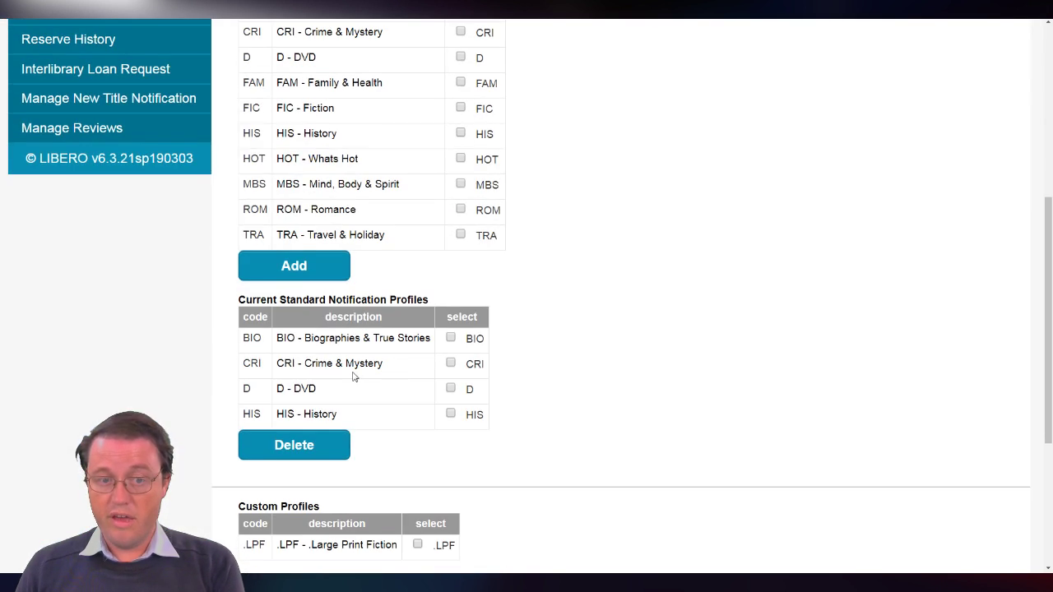
- Open the .LPF - .Large Print Fiction custom profile and highlight its profile code
scroll(370, 384, "down", 3)
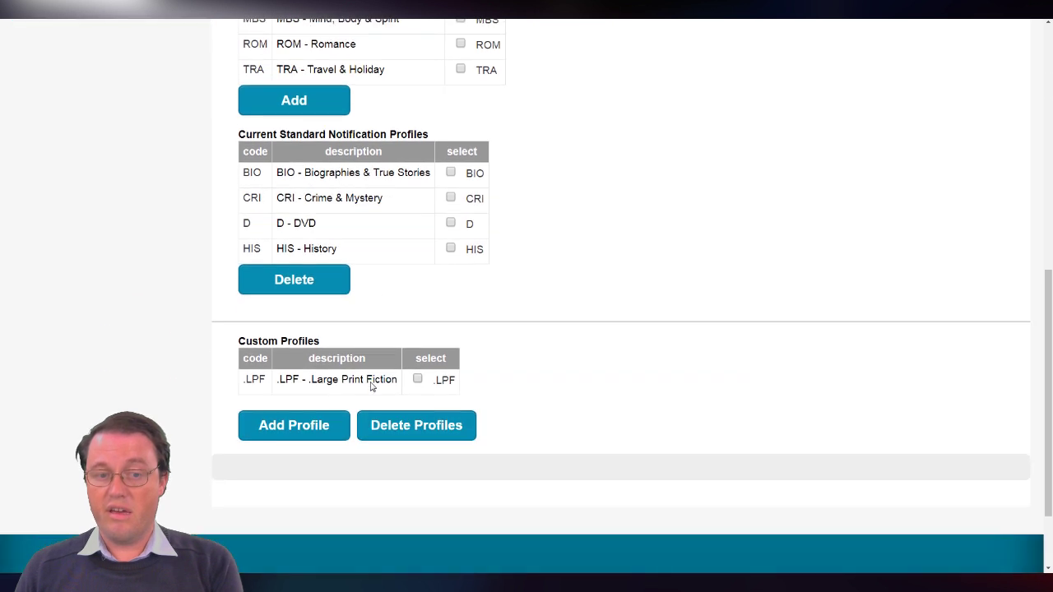
left_click(321, 382)
scroll(372, 332, "down", 1)
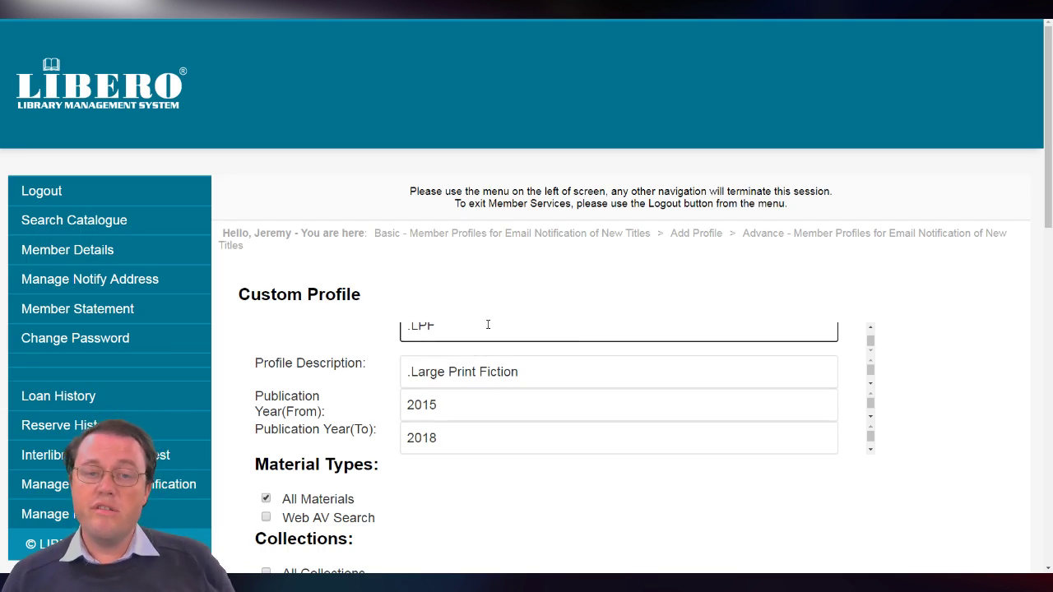
left_click_drag(453, 326, 402, 326)
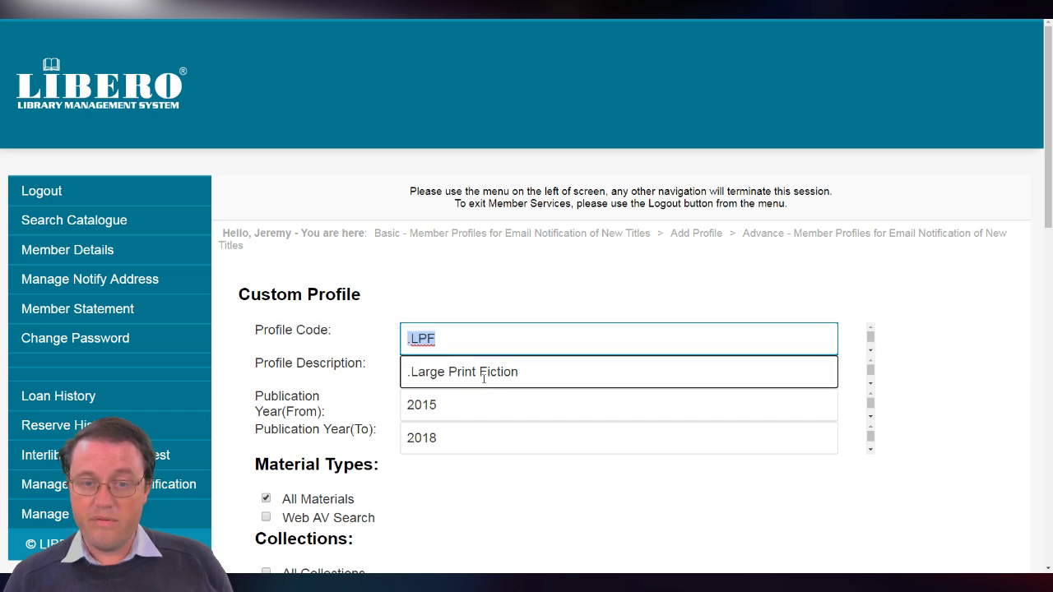
- Review the .Large Print Fiction custom profile's publication years, material types, collections, subjects and series
left_click(444, 401)
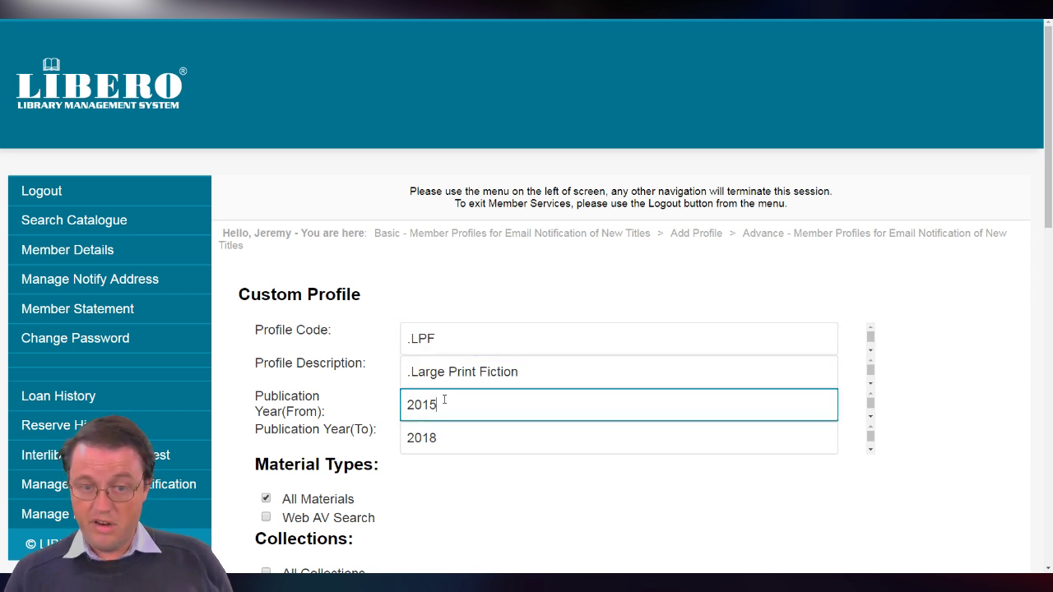
scroll(450, 428, "down", 1)
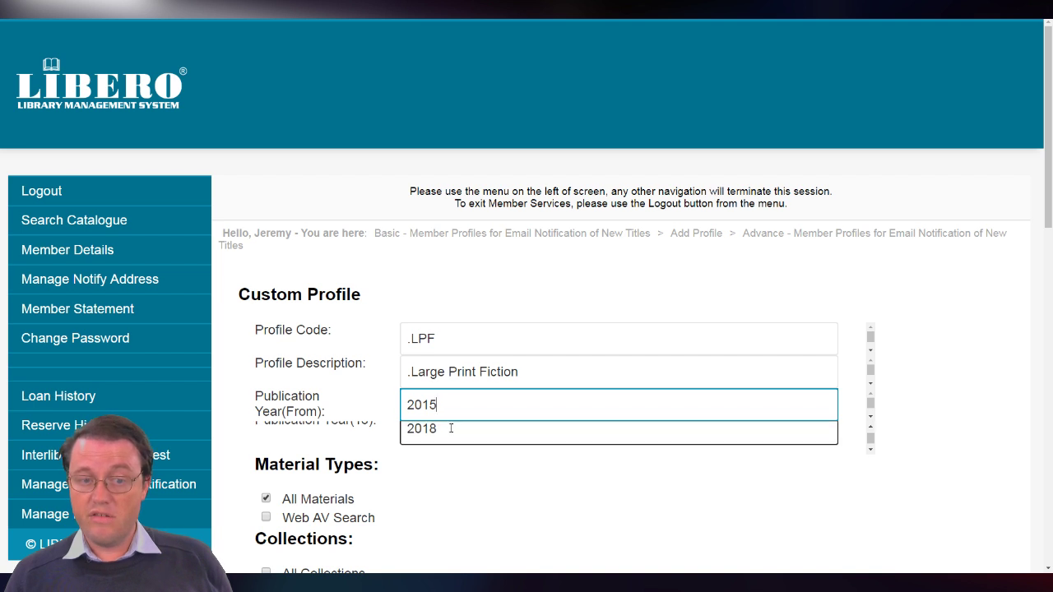
left_click_drag(1049, 208, 1037, 320)
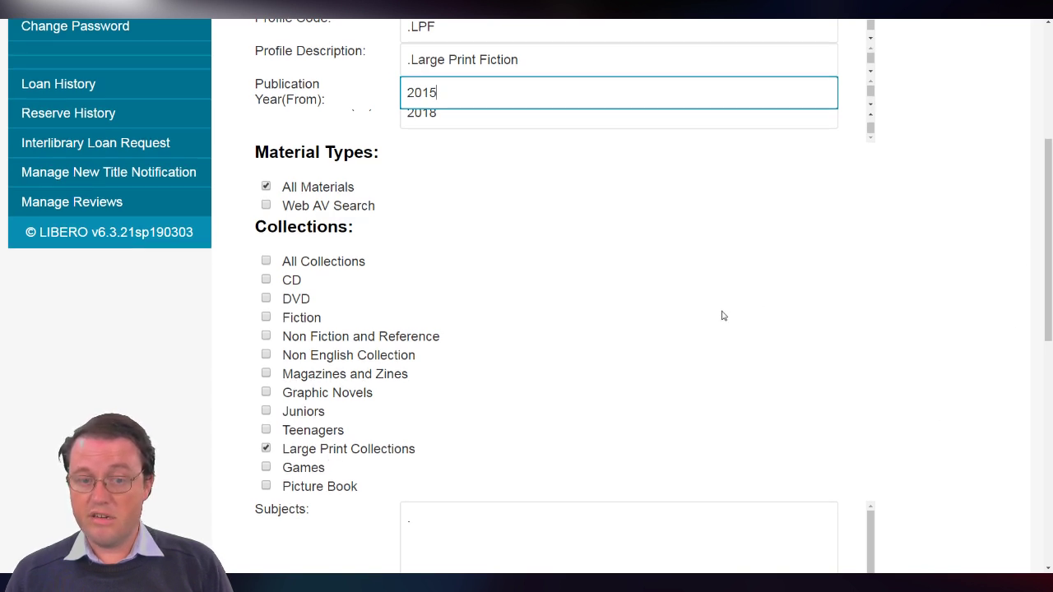
scroll(719, 320, "down", 3)
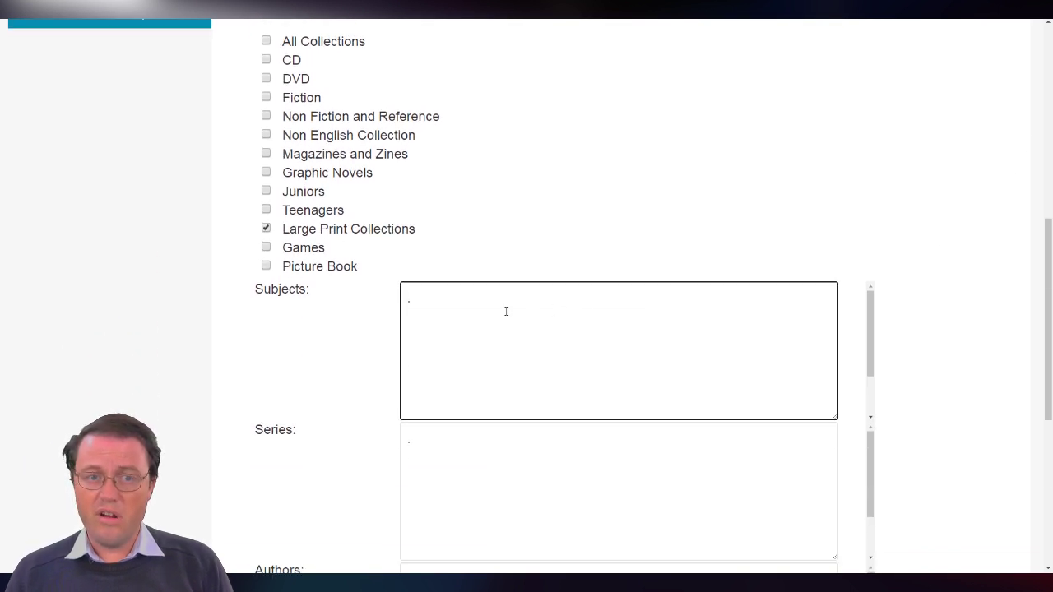
left_click(1003, 395)
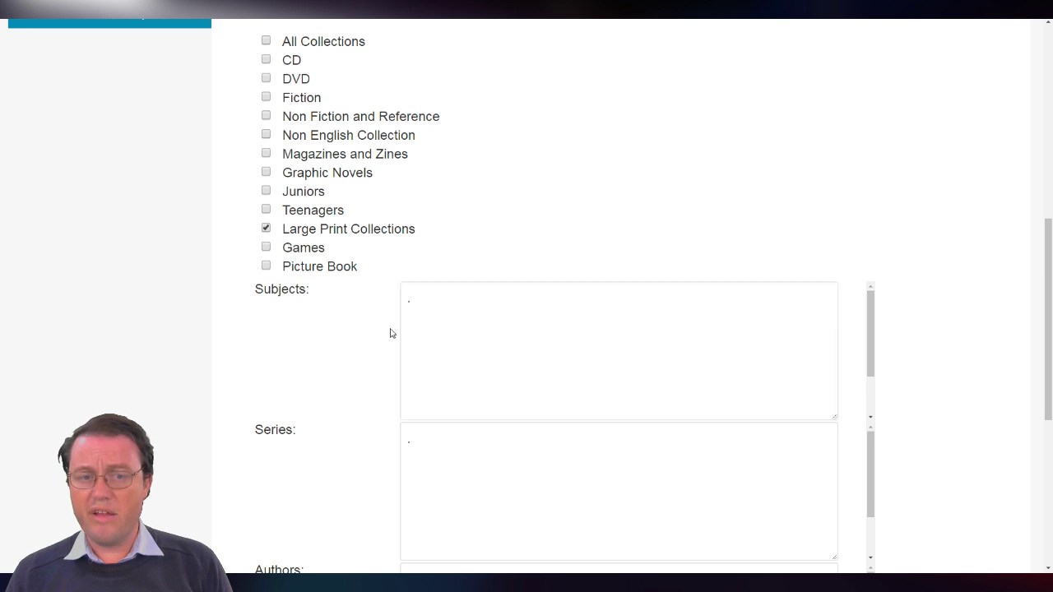
left_click_drag(1046, 331, 1046, 173)
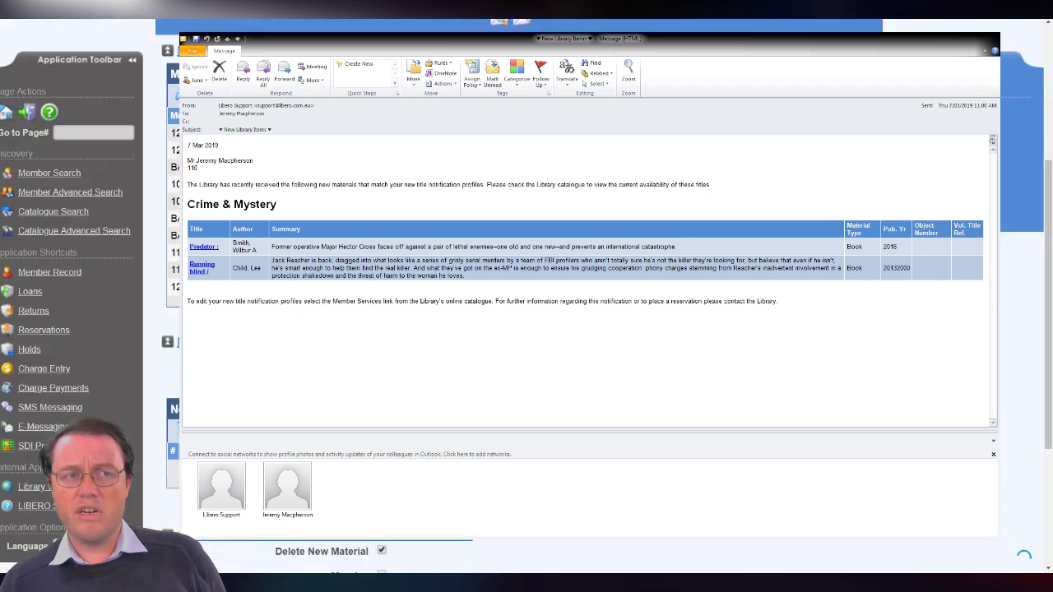
- Review the SDI mailer page's list of member titles, New Material List and schedule for generating selections and mails
scroll(576, 329, "down", 3)
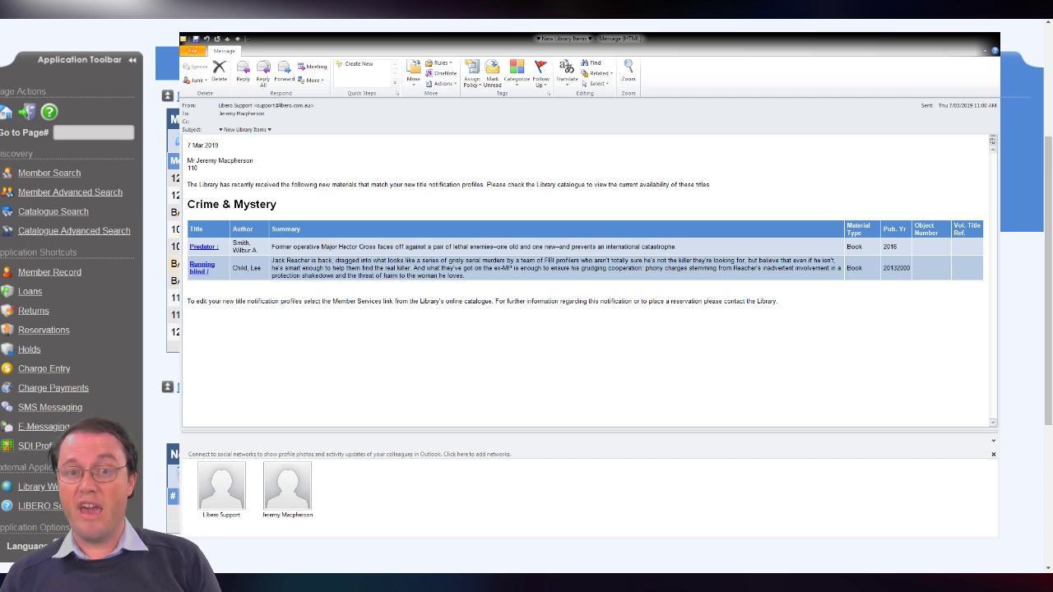
scroll(526, 246, "down", 1)
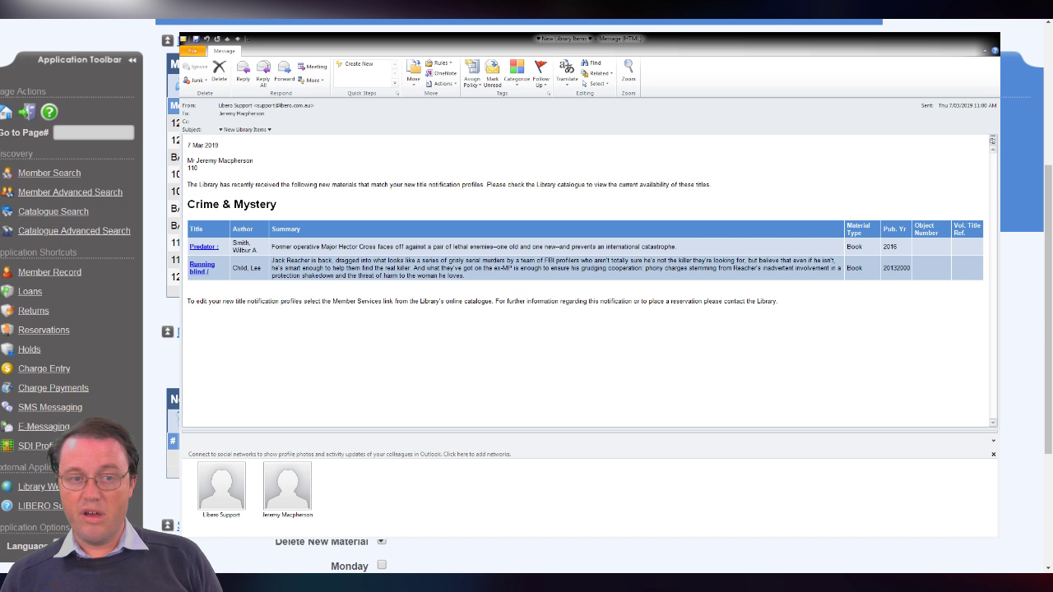
scroll(1020, 329, "down", 1)
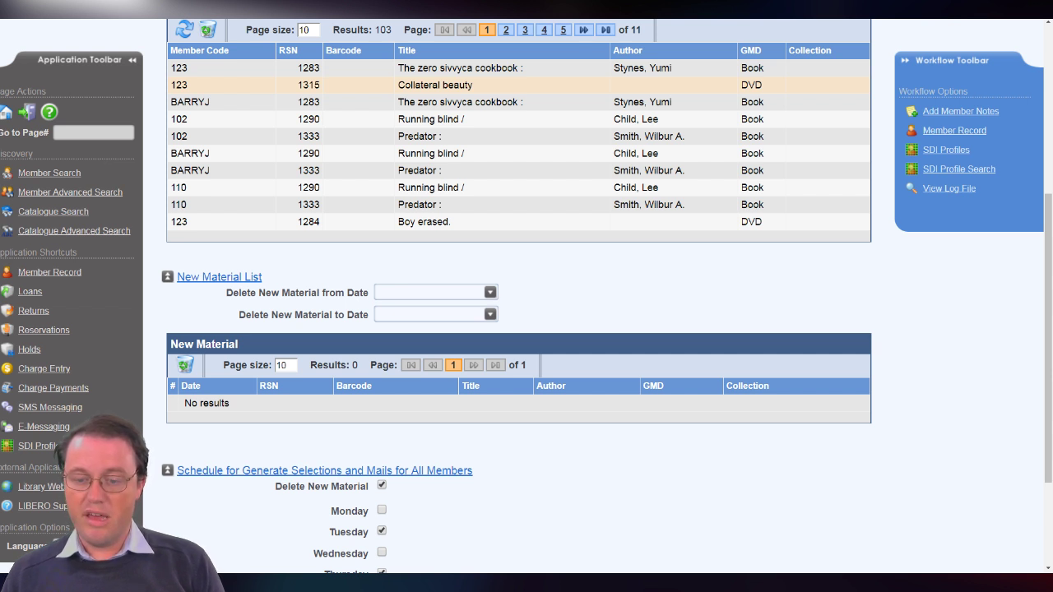
left_click(518, 118)
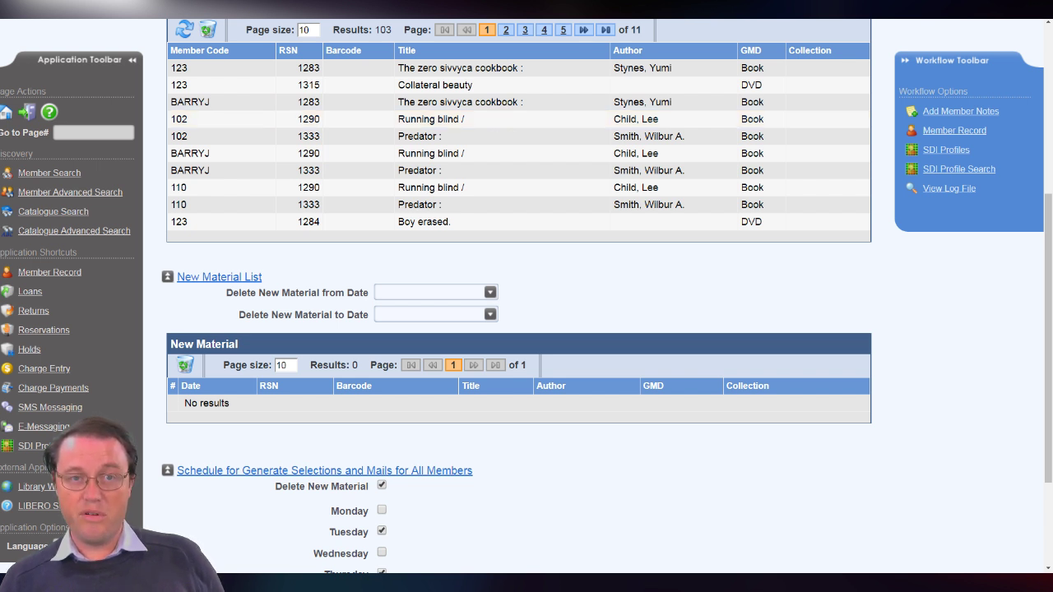
- Return to the LIBERO dashboard, open Run User Reports and expand the Members group of user reports
left_click(6, 113)
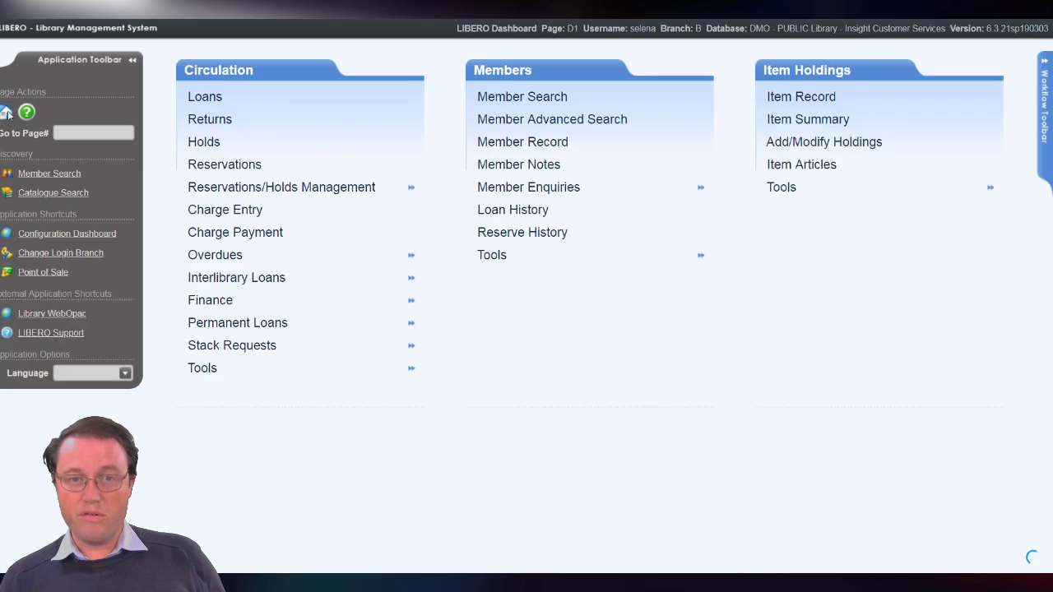
scroll(655, 177, "down", 10)
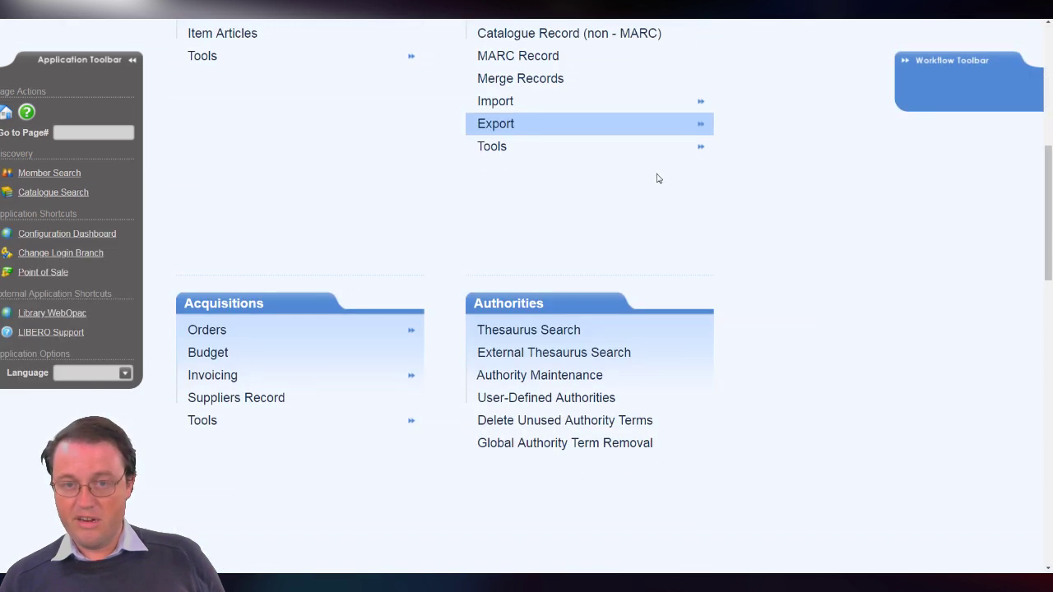
scroll(657, 174, "down", 5)
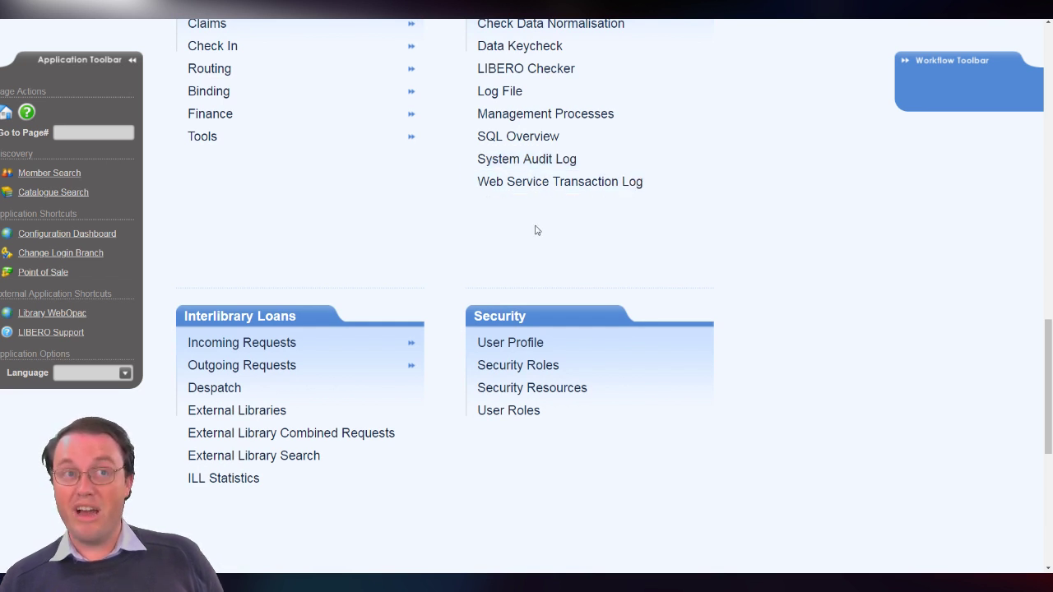
scroll(587, 209, "down", 5)
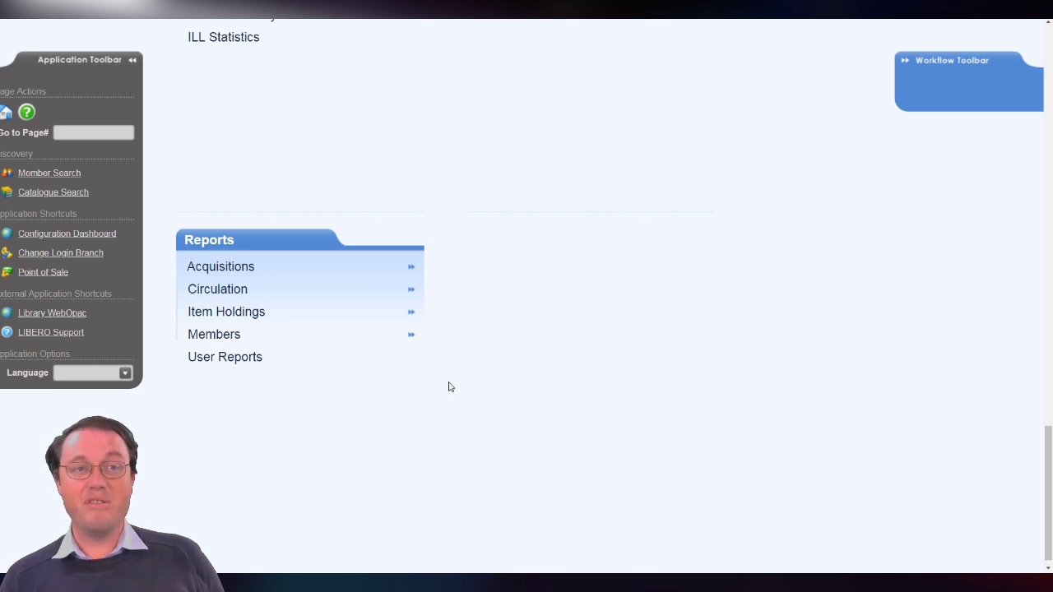
left_click(281, 357)
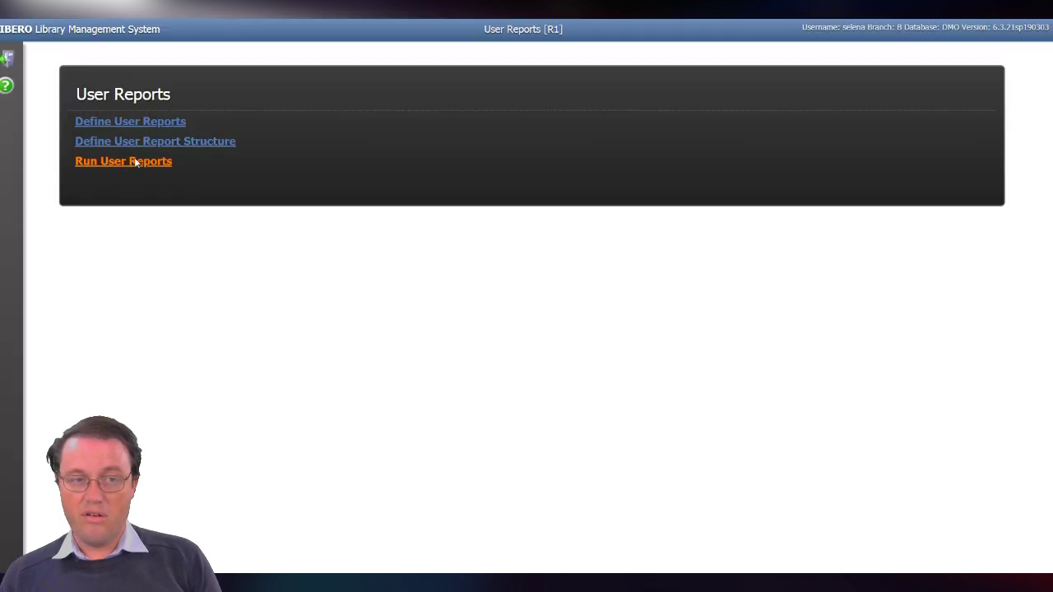
left_click(134, 162)
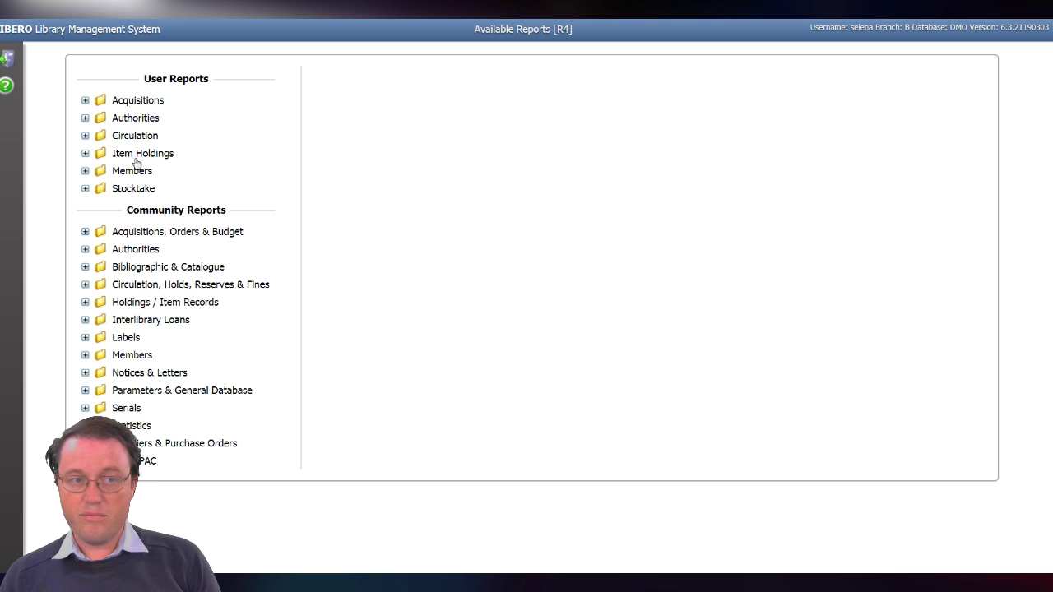
left_click(85, 172)
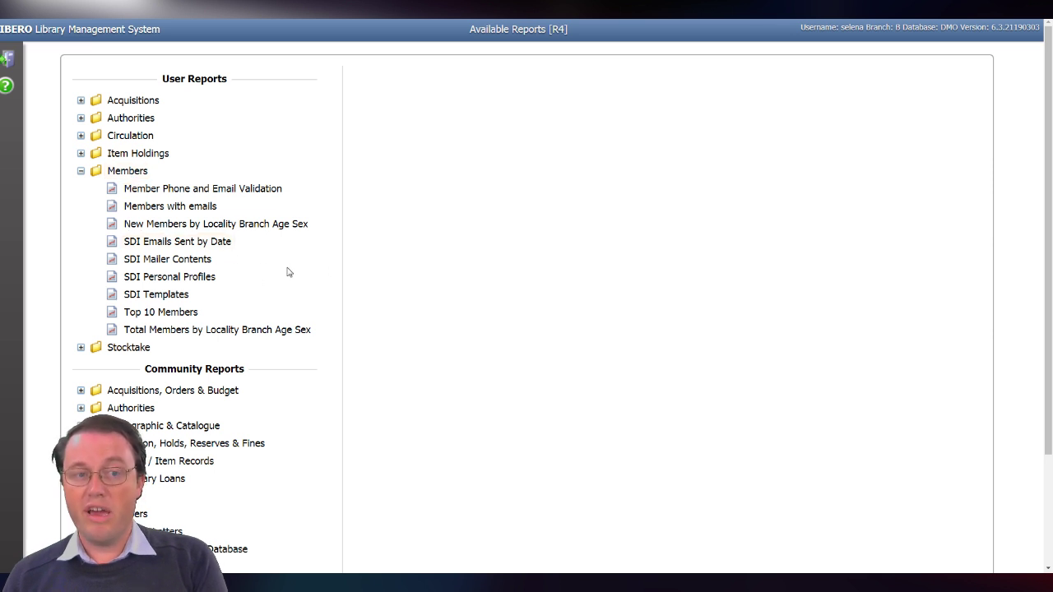
- Run the SDI Emails Sent by Date report with FromDate 1/3/2018 and ToDate 7/3/2019
left_click(218, 244)
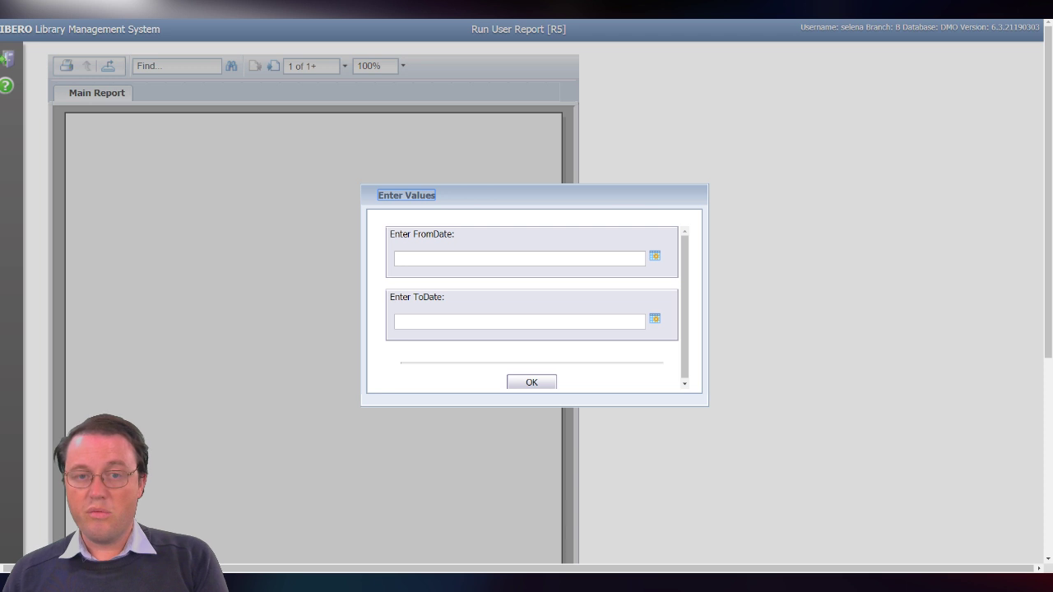
left_click(655, 256)
left_click(777, 265)
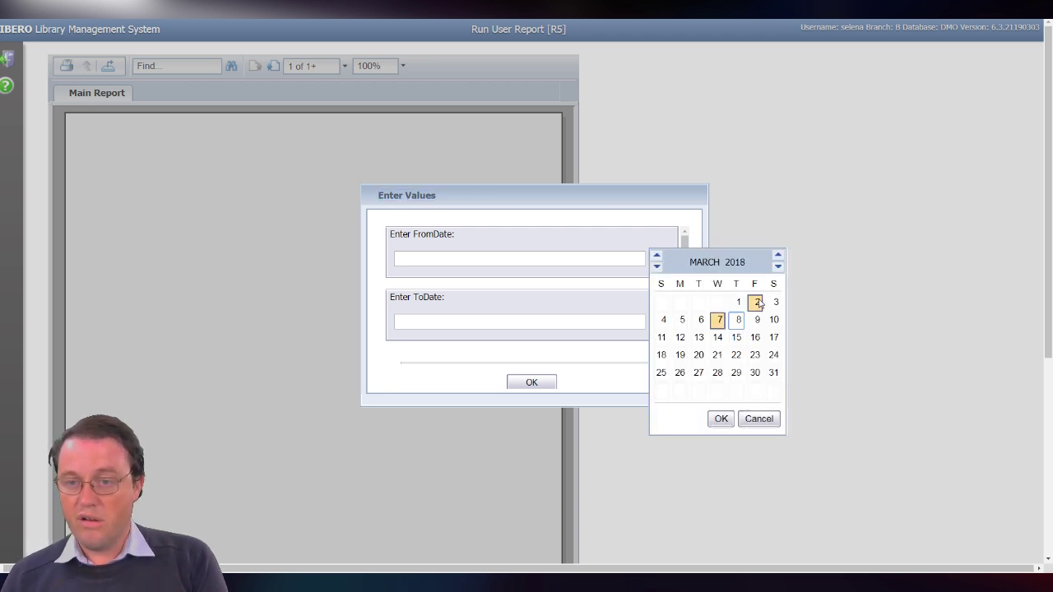
left_click(737, 304)
left_click(721, 418)
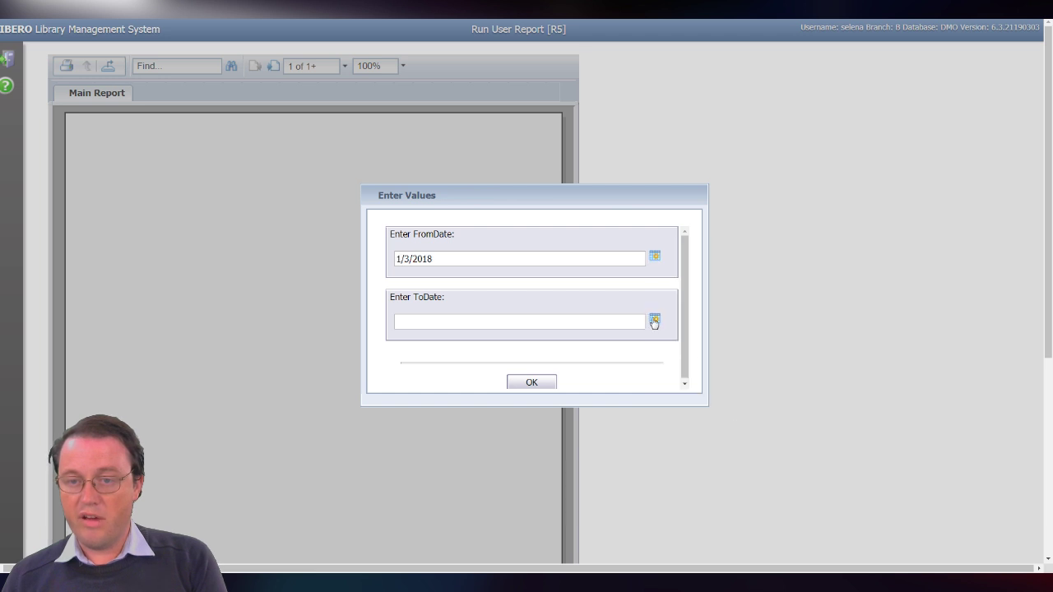
left_click(656, 320)
left_click(720, 482)
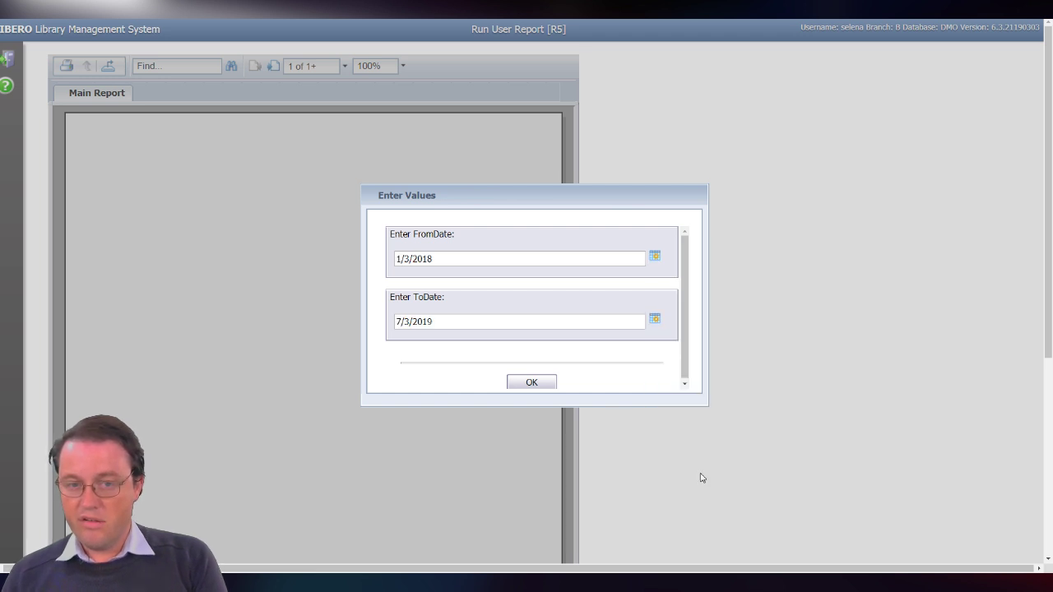
left_click(535, 382)
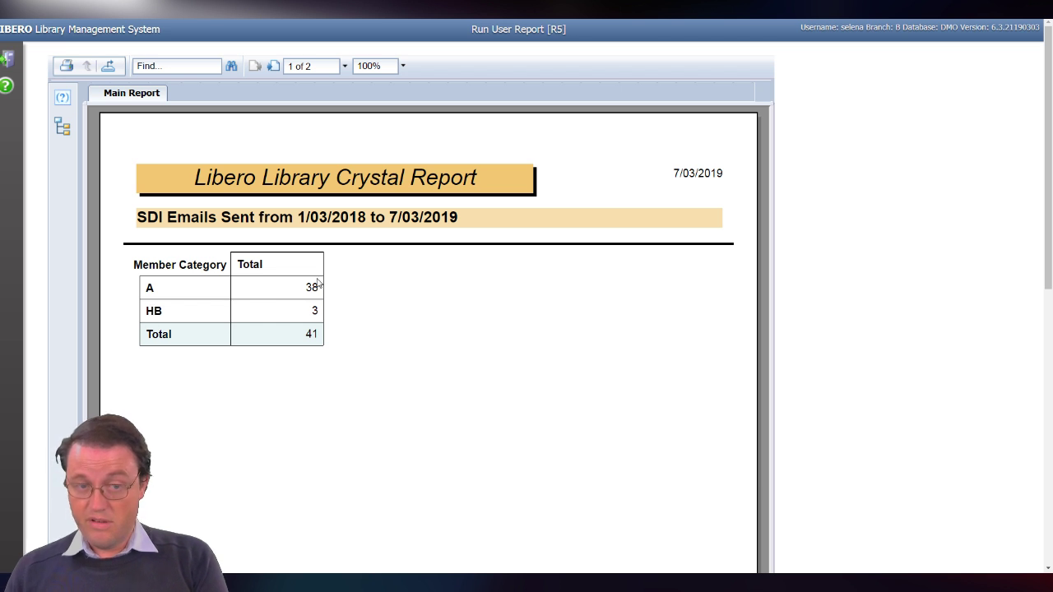
- Examine the report's totals by member category and its second page of individual SDI email notifications, and return to the available reports
scroll(322, 306, "down", 1)
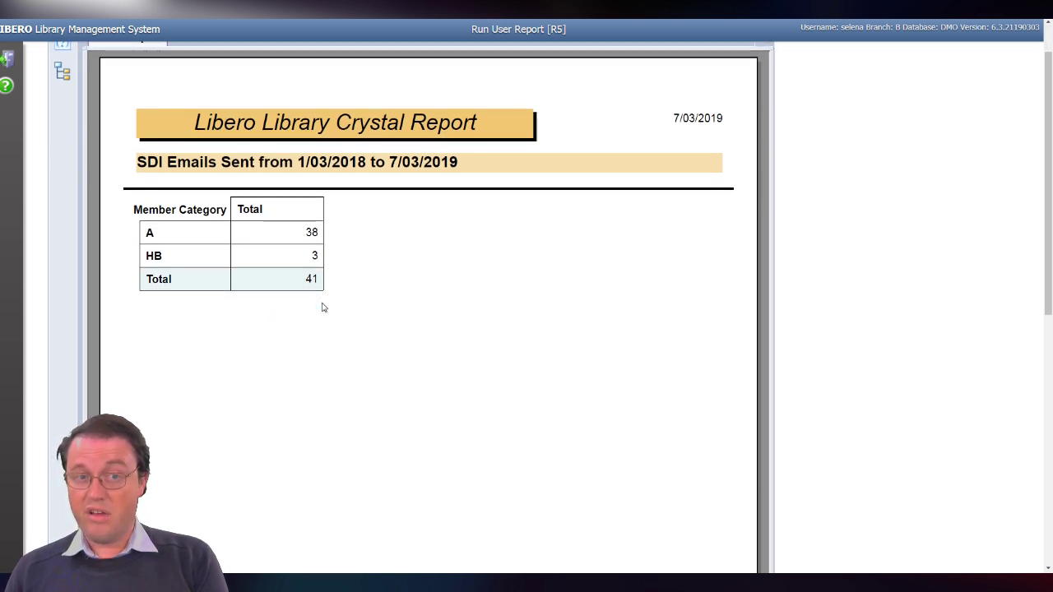
scroll(321, 307, "up", 1)
scroll(329, 162, "down", 1)
scroll(329, 162, "down", 2)
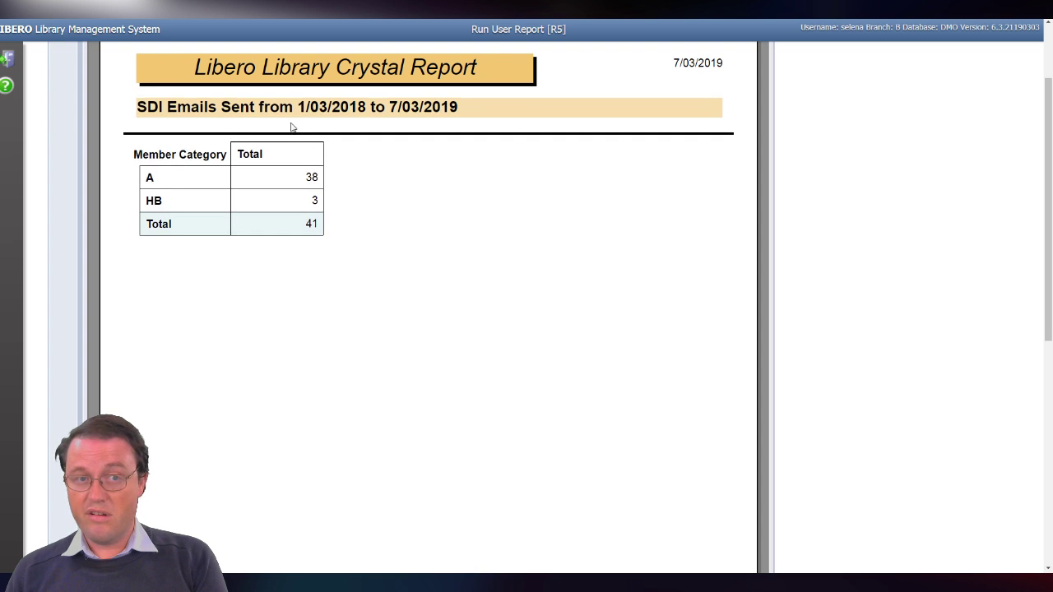
scroll(284, 123, "up", 2)
left_click(273, 67)
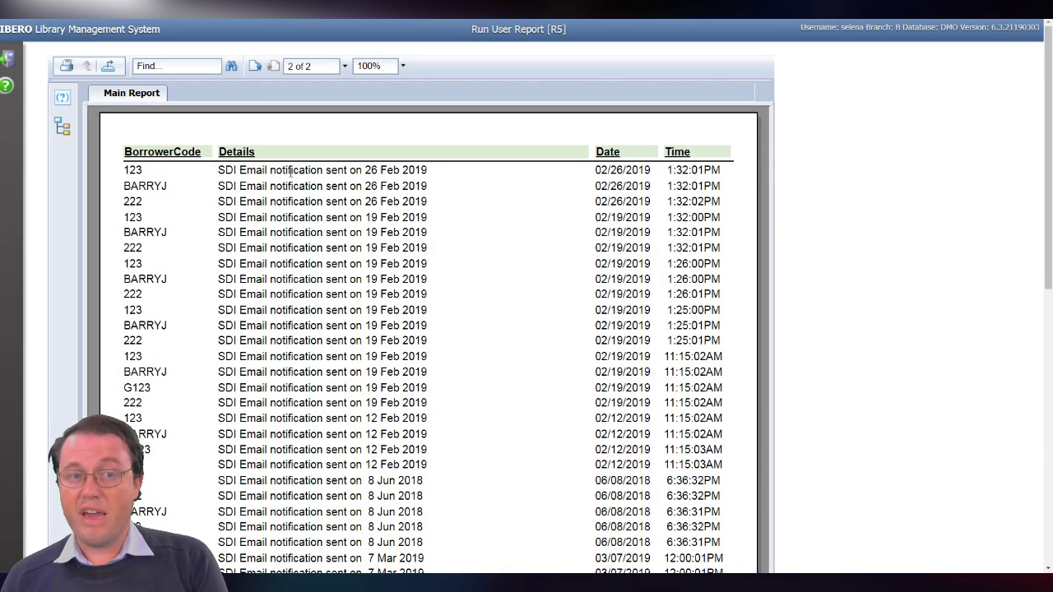
scroll(372, 190, "down", 1)
scroll(517, 189, "down", 1)
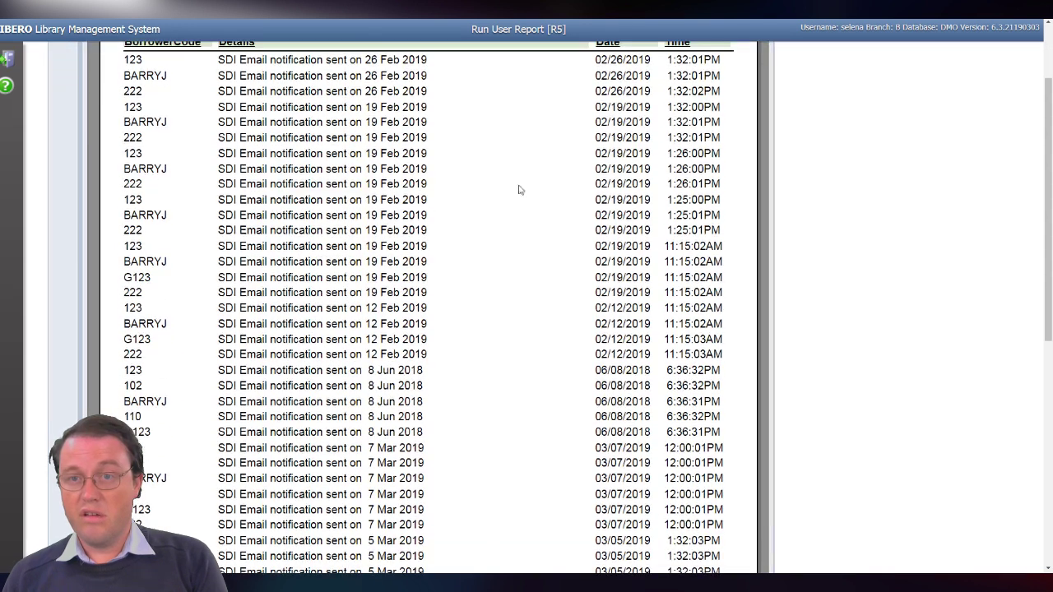
scroll(584, 178, "up", 1)
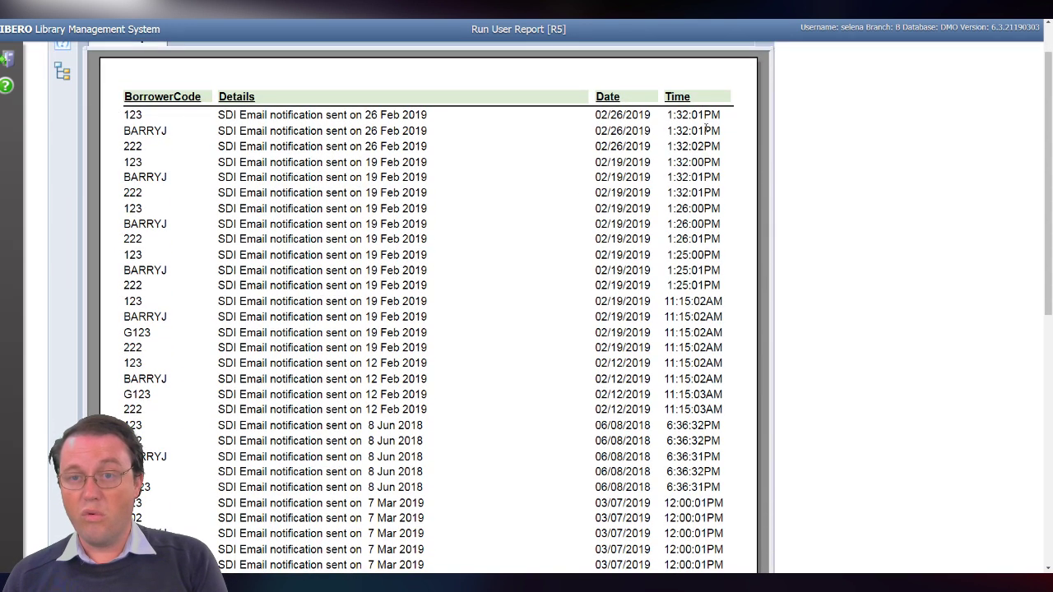
scroll(547, 263, "down", 6)
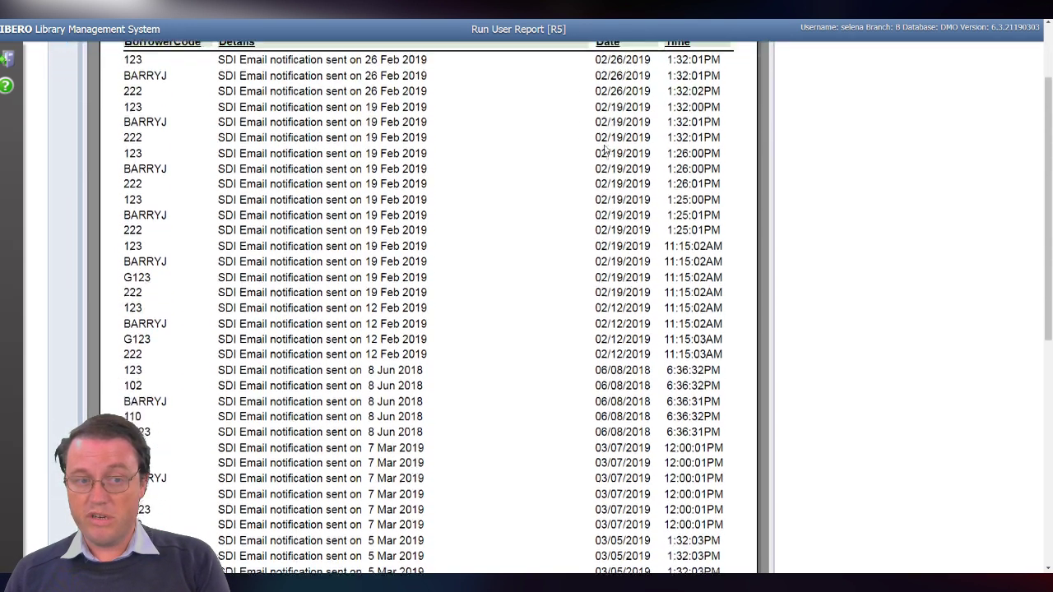
scroll(515, 276, "up", 6)
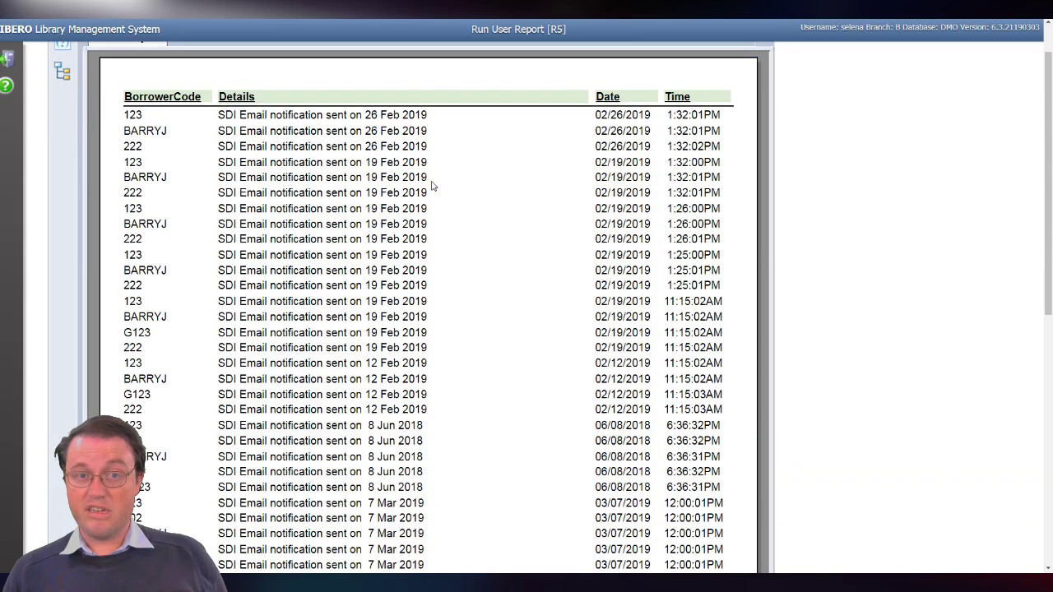
scroll(449, 203, "up", 1)
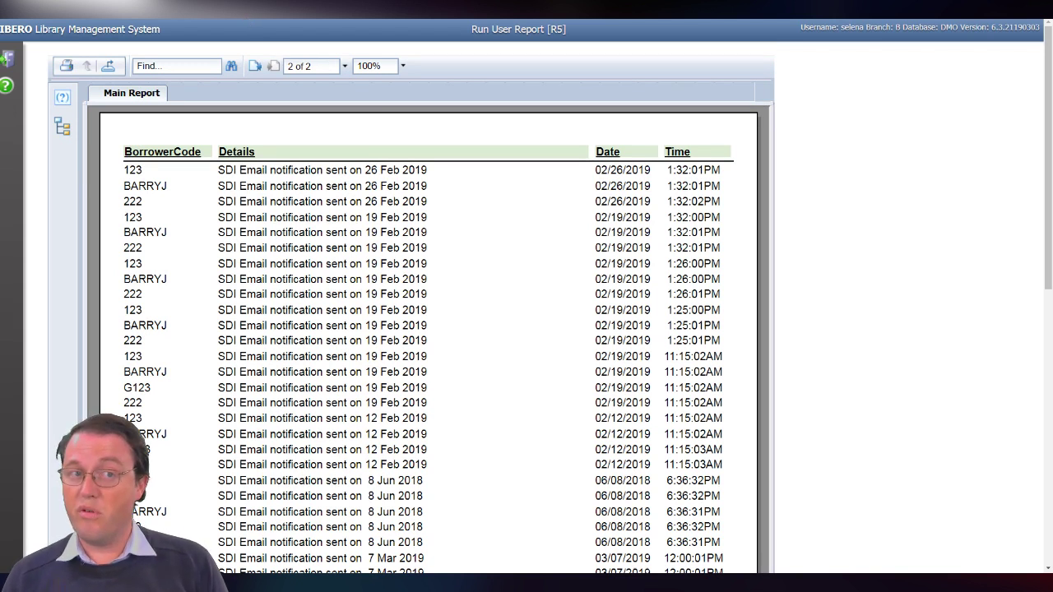
key("Escape")
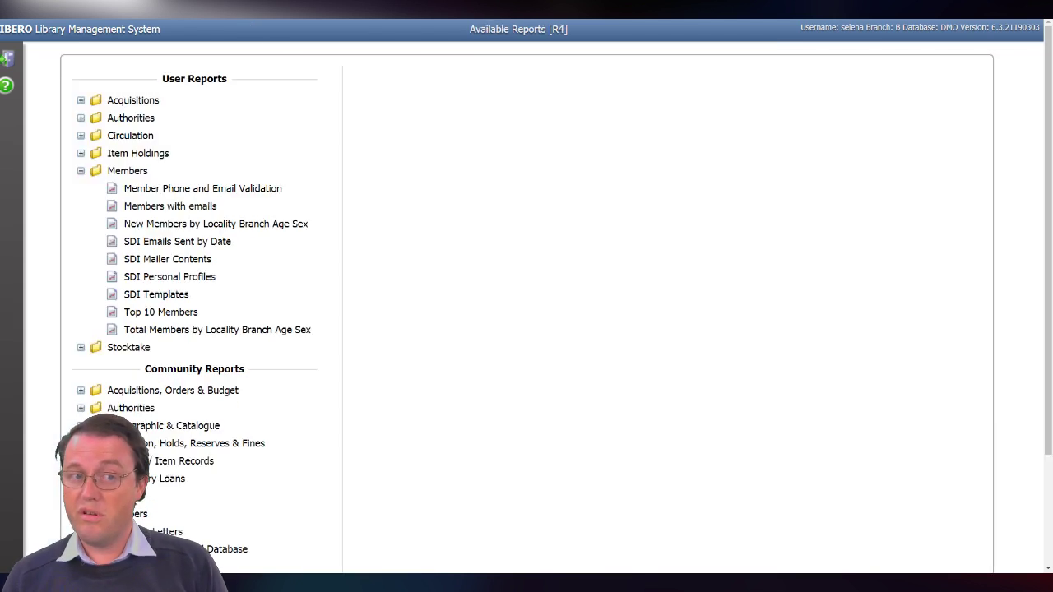
- Run the SDI Mailer Contents report and examine its charts of SDI titles by GMD and SDI emails by locality
left_click(193, 262)
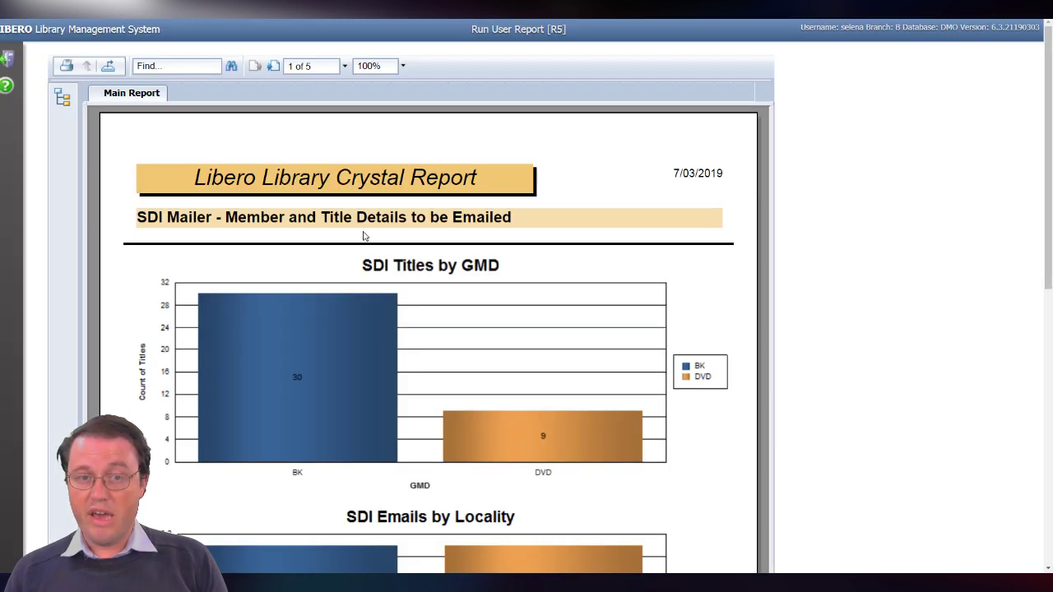
scroll(423, 305, "down", 1)
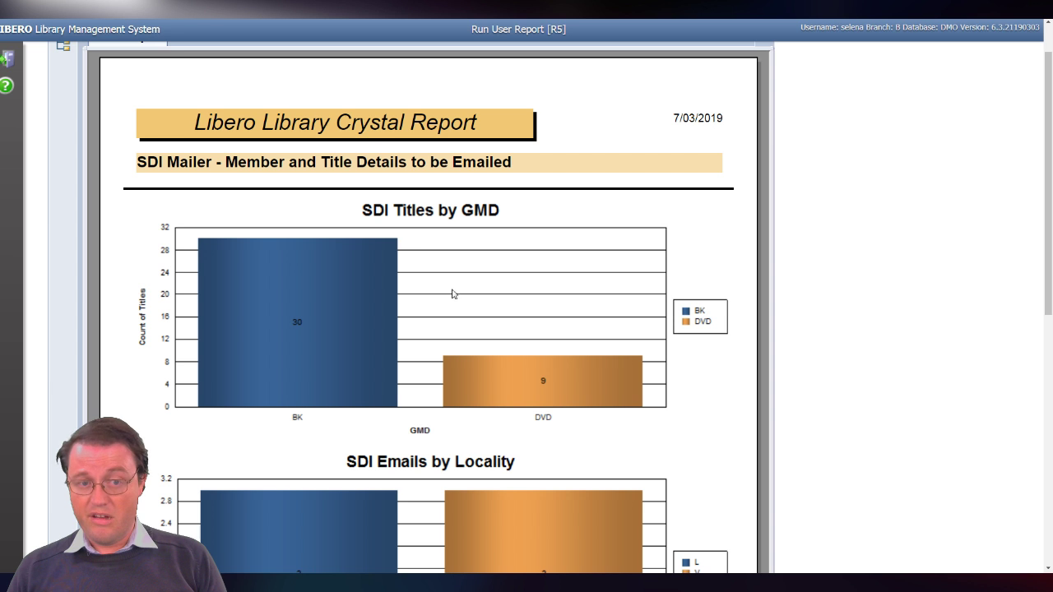
scroll(454, 294, "down", 2)
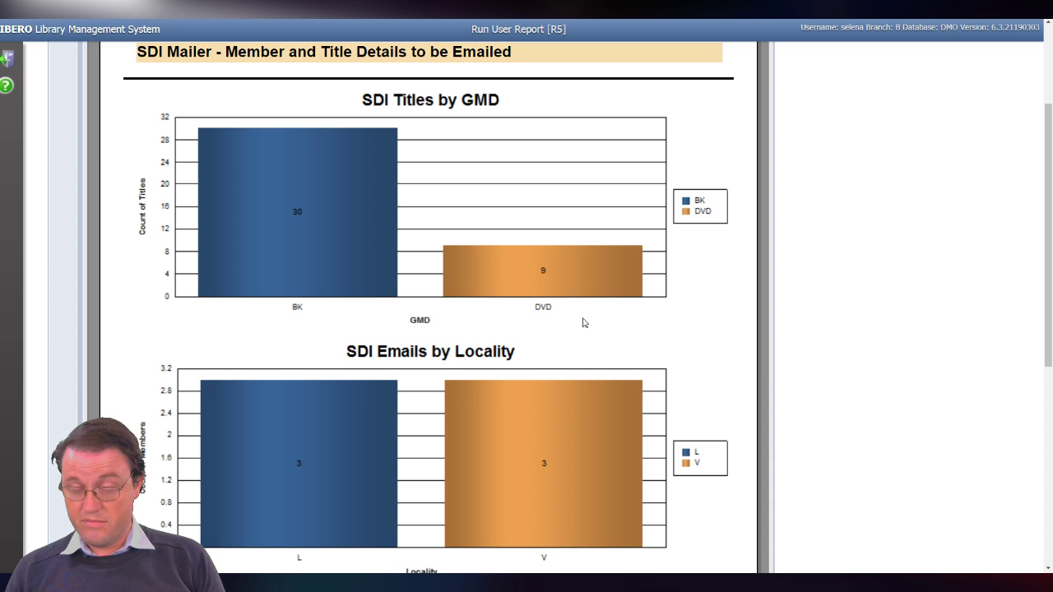
scroll(564, 239, "down", 3)
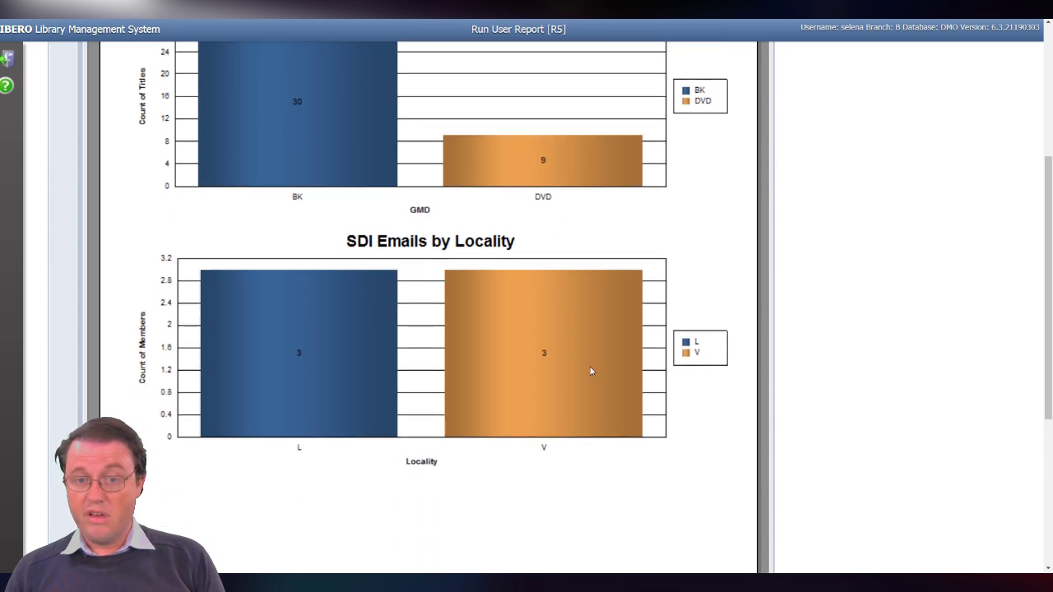
- Examine the SDI Mailer Contents report's member category chart on page 2 and the member title listing on page 3
scroll(416, 296, "up", 7)
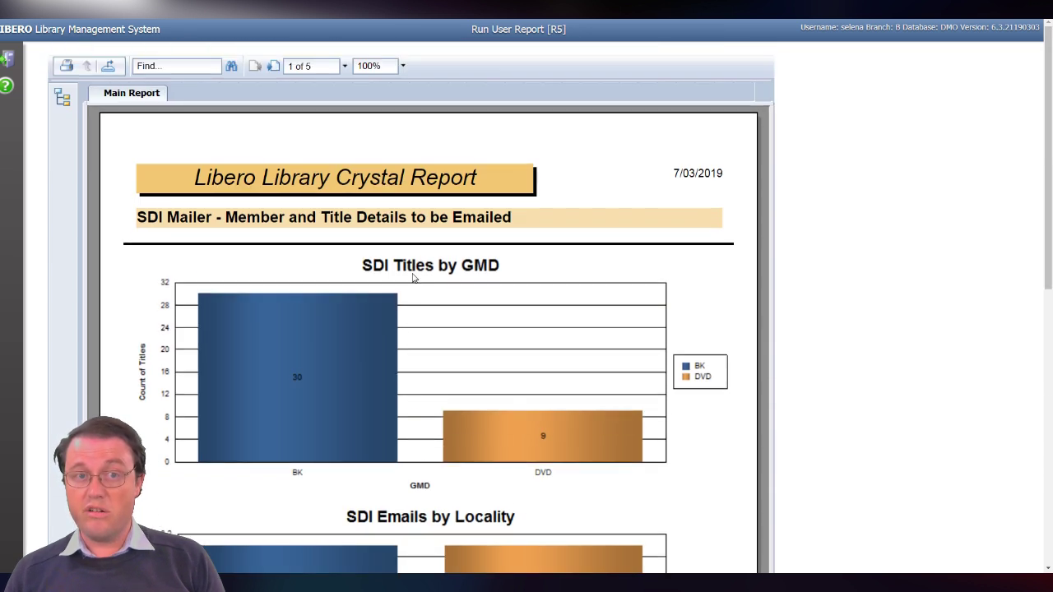
left_click(274, 66)
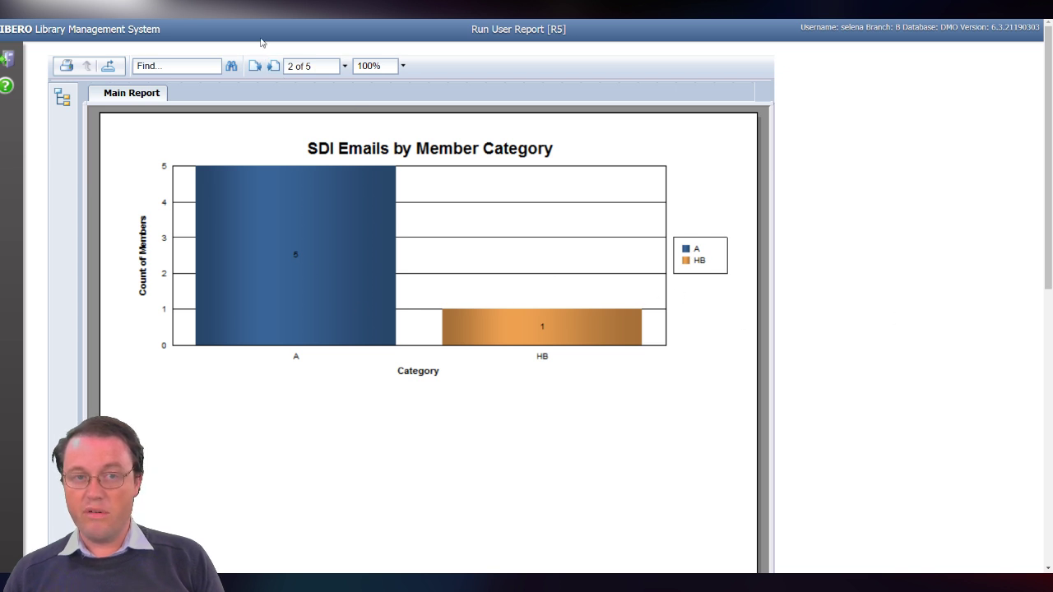
left_click(275, 67)
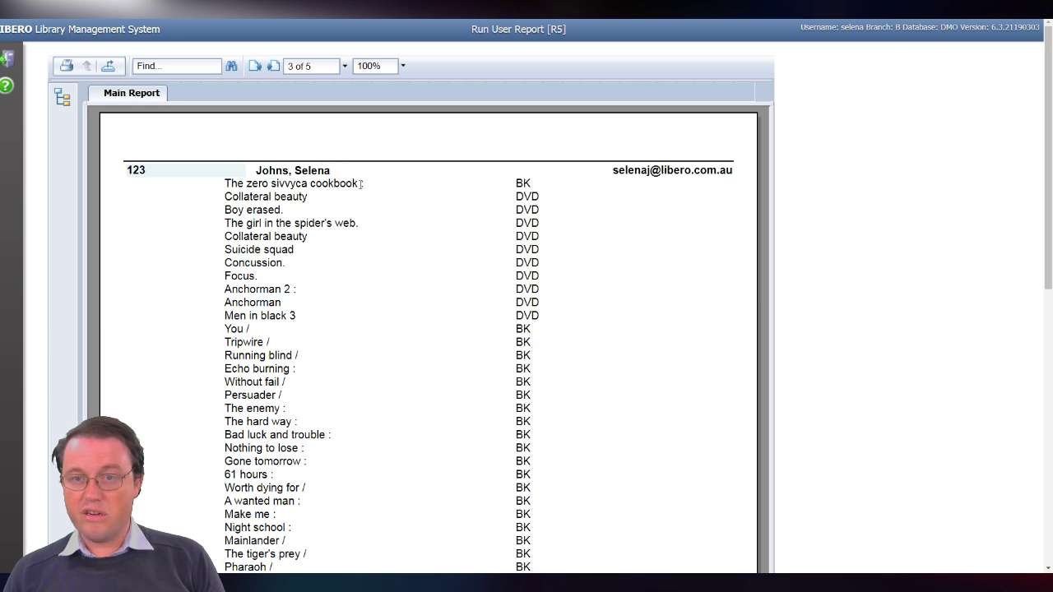
scroll(362, 187, "down", 1)
scroll(307, 169, "down", 1)
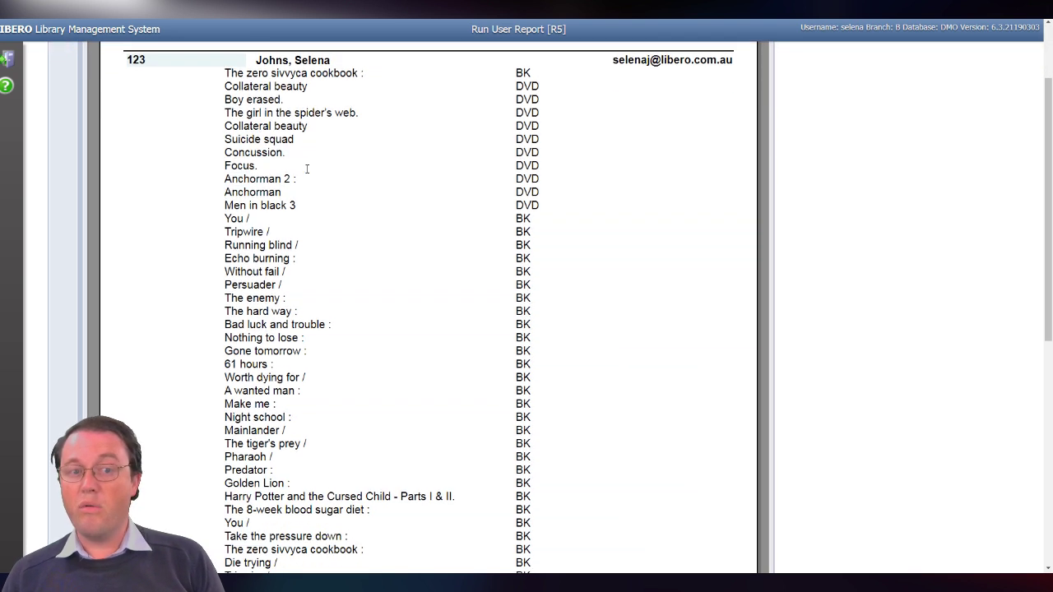
scroll(306, 170, "down", 8)
scroll(310, 174, "up", 5)
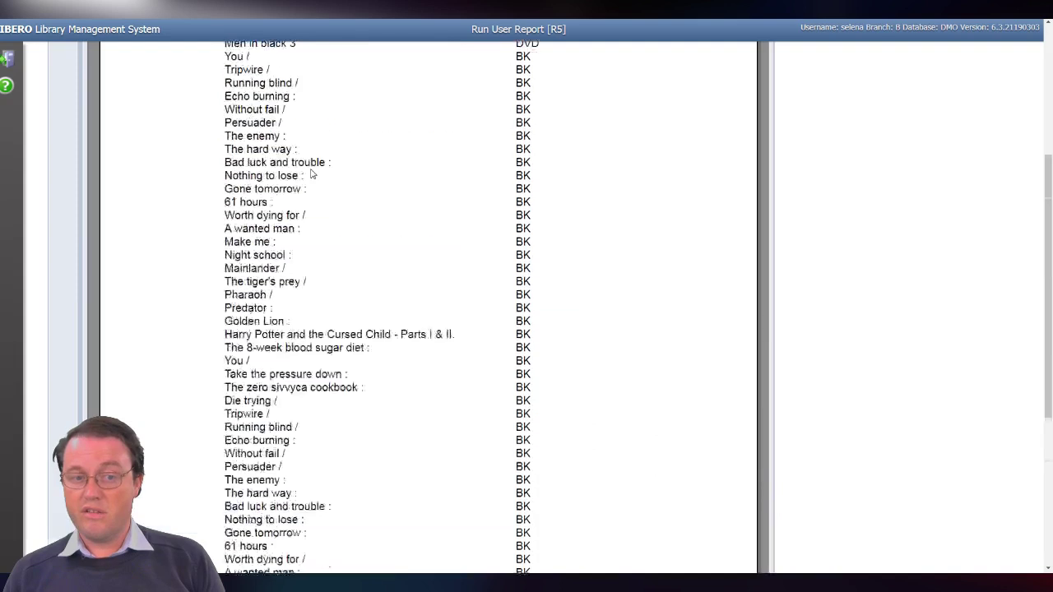
scroll(311, 173, "up", 5)
- Examine the titles and totals per member on page 4 of the mailer report, and return to the available reports
left_click(274, 67)
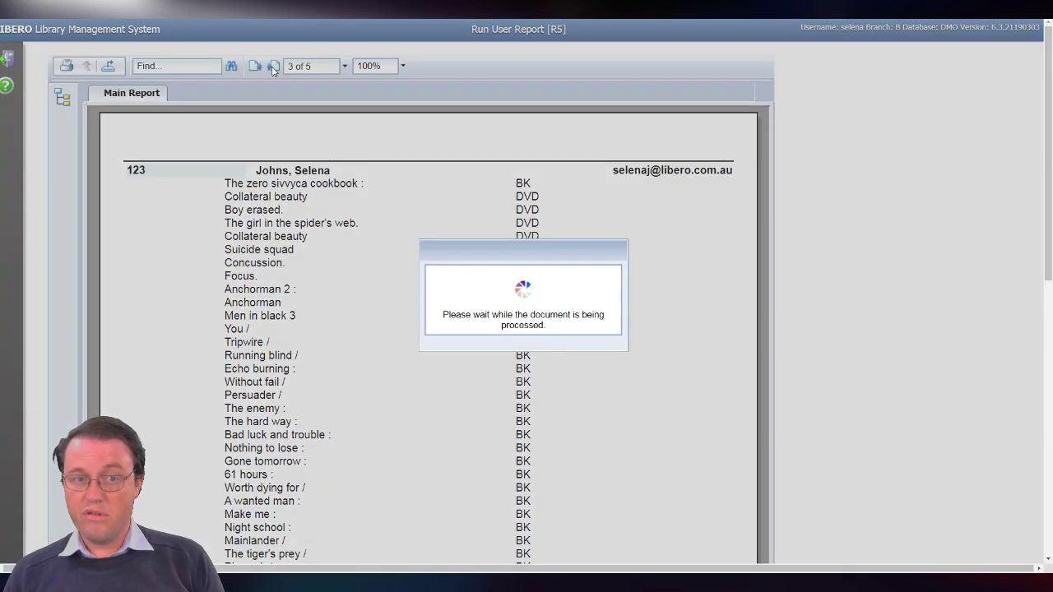
scroll(387, 205, "down", 6)
scroll(392, 203, "up", 6)
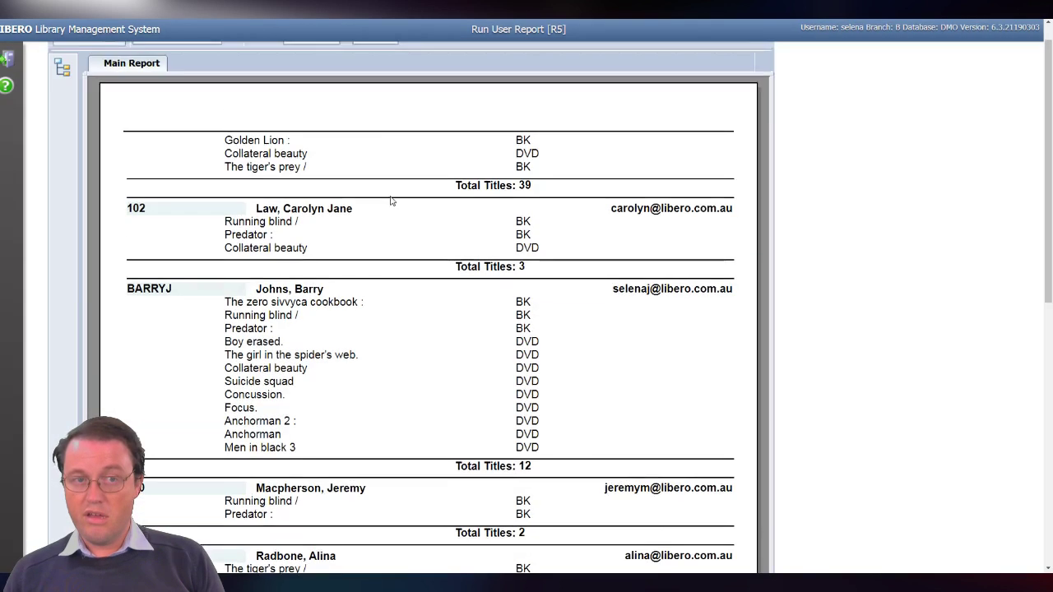
scroll(392, 200, "up", 1)
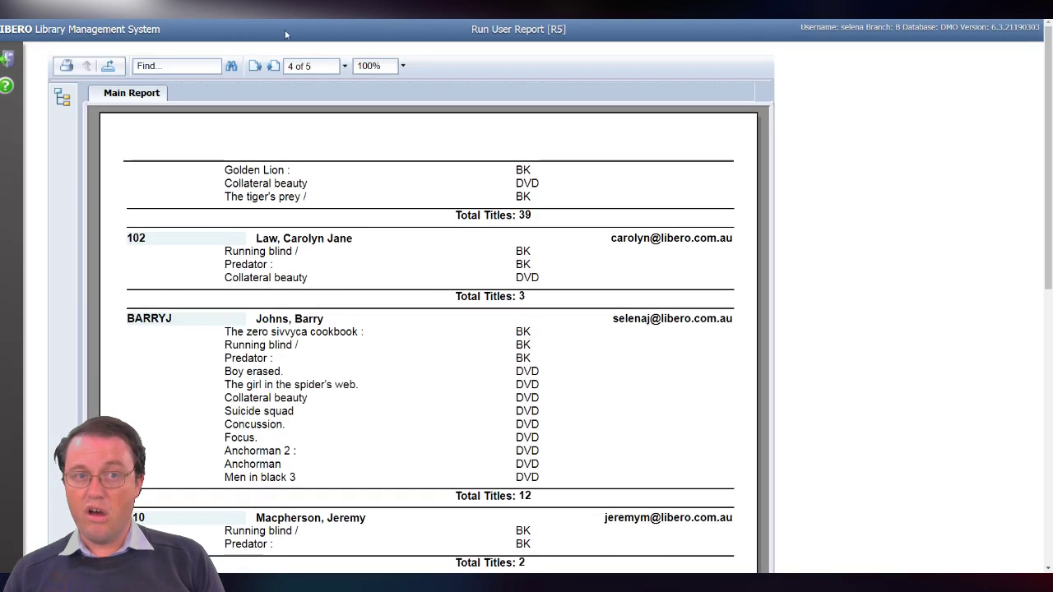
left_click(255, 68)
left_click(255, 68)
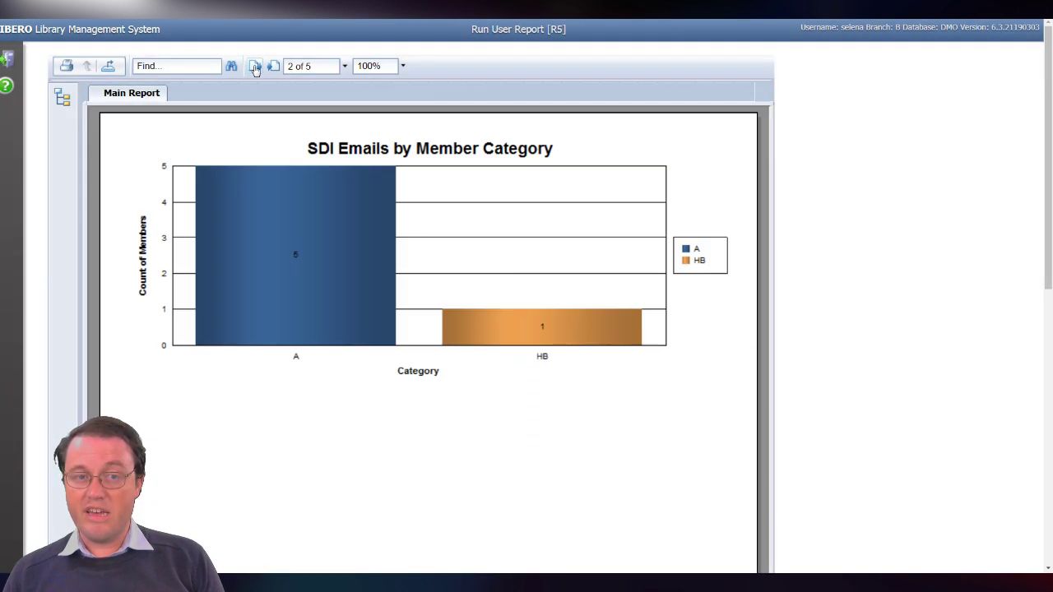
left_click(255, 67)
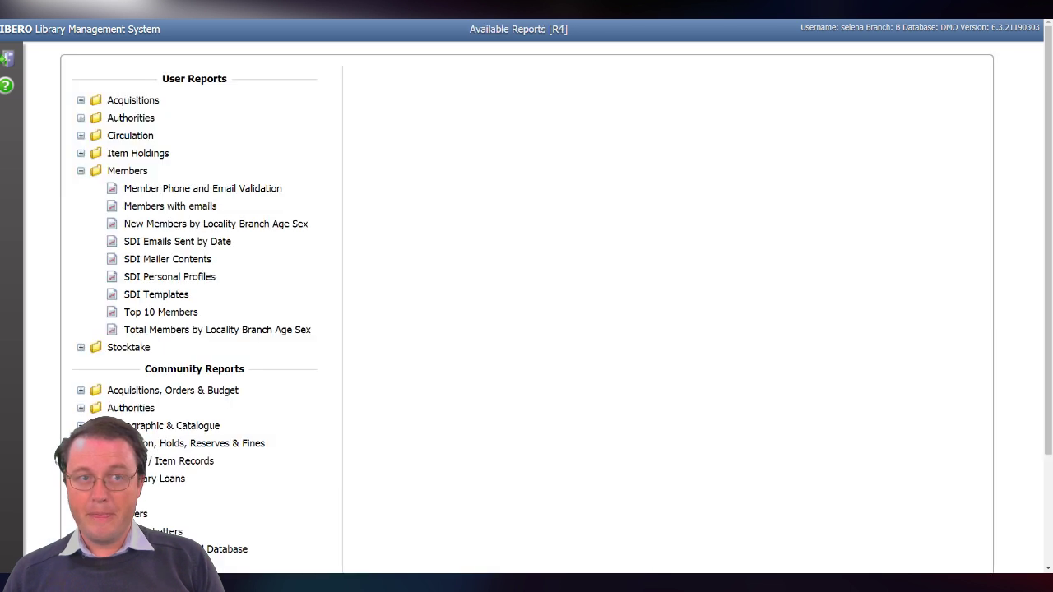
- Run the SDI Personal Profiles report and examine its totals by member category and its list of members with their profiles
left_click(163, 281)
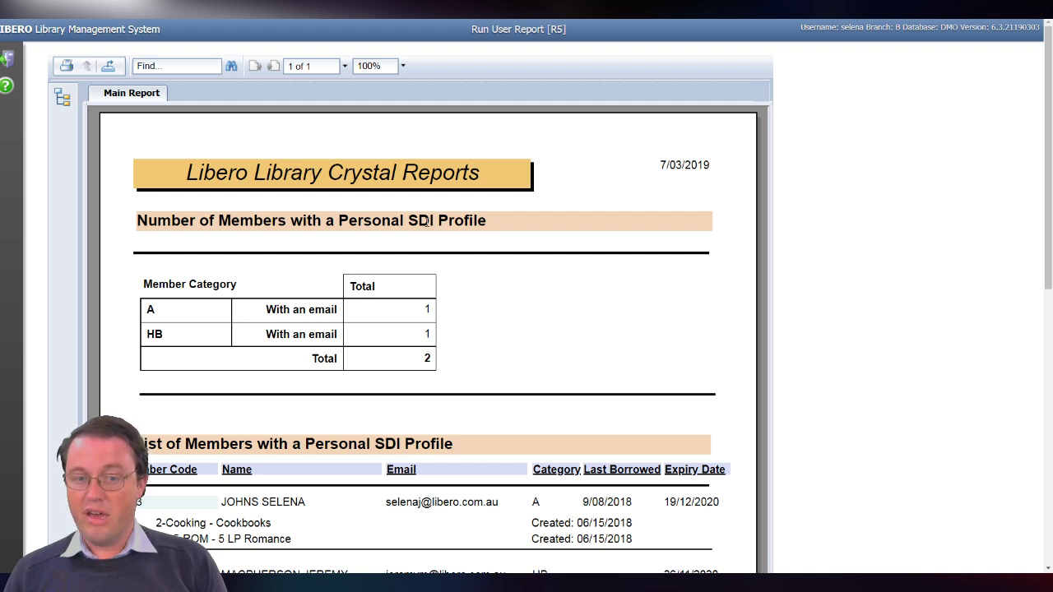
scroll(426, 221, "down", 3)
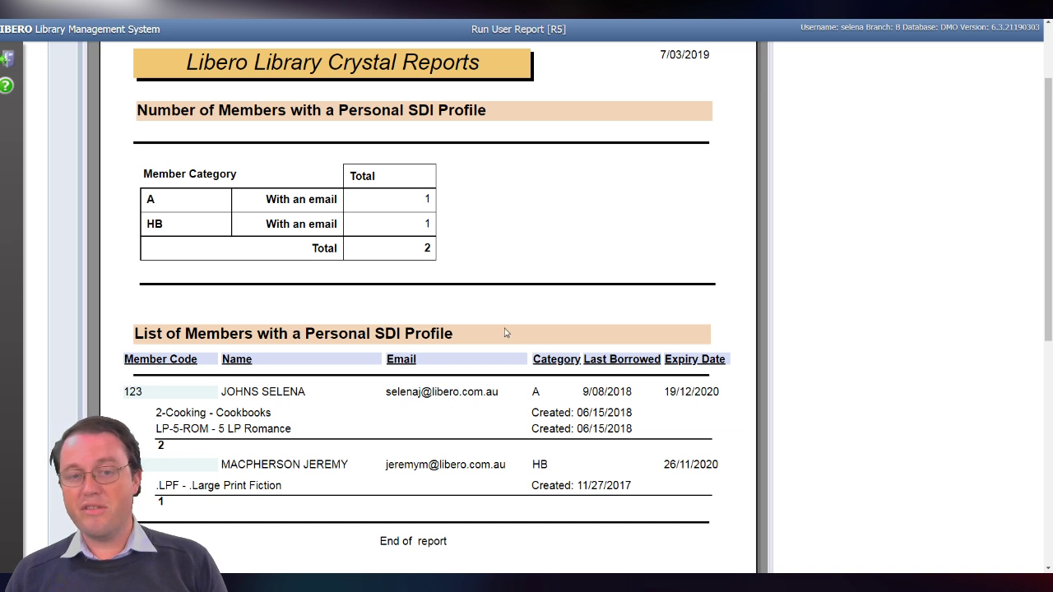
scroll(488, 426, "down", 1)
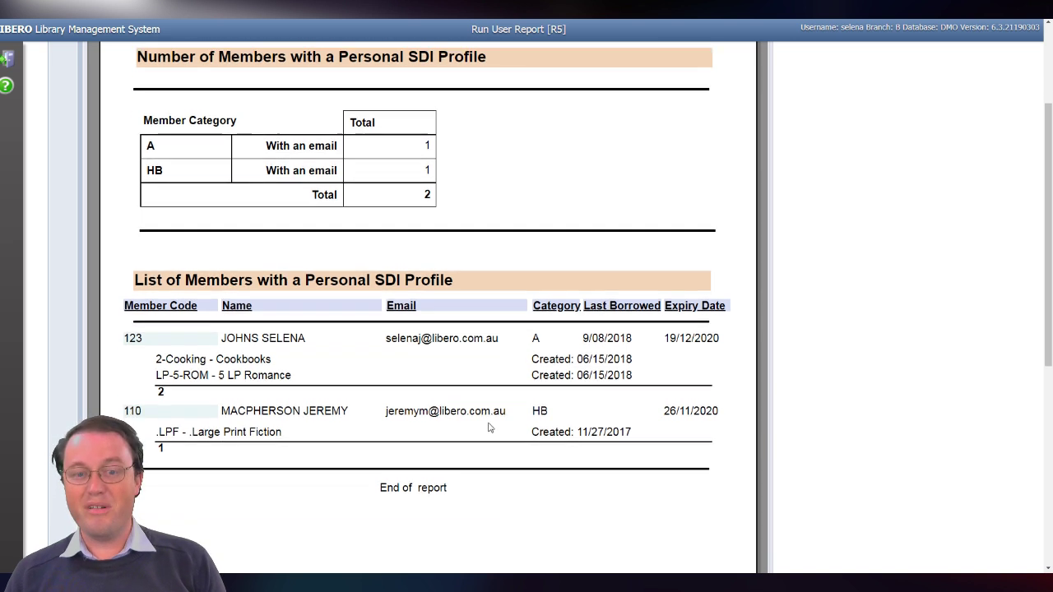
scroll(487, 426, "down", 10)
scroll(487, 419, "up", 11)
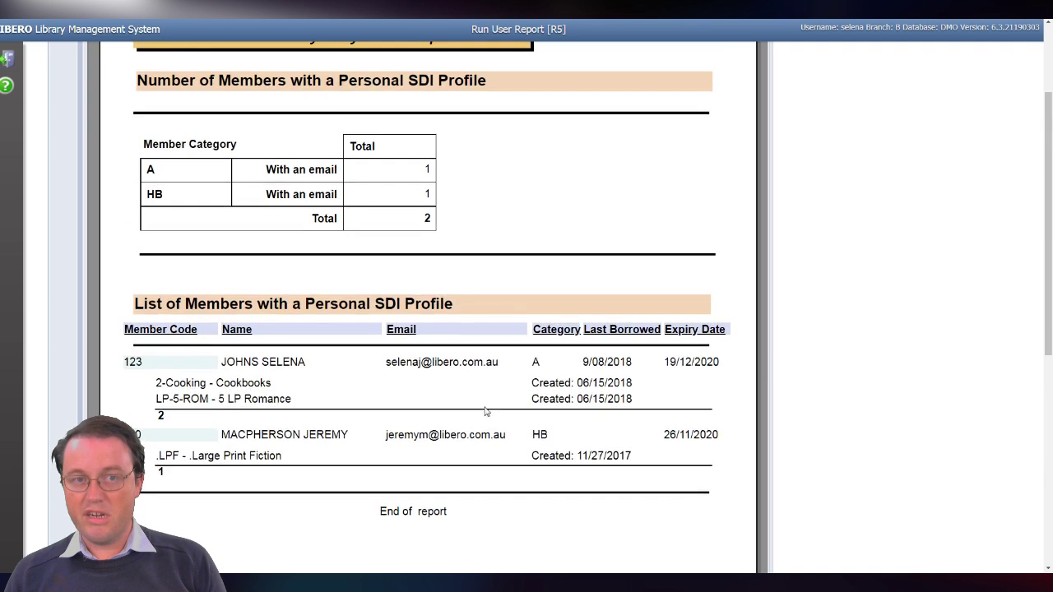
scroll(485, 411, "up", 3)
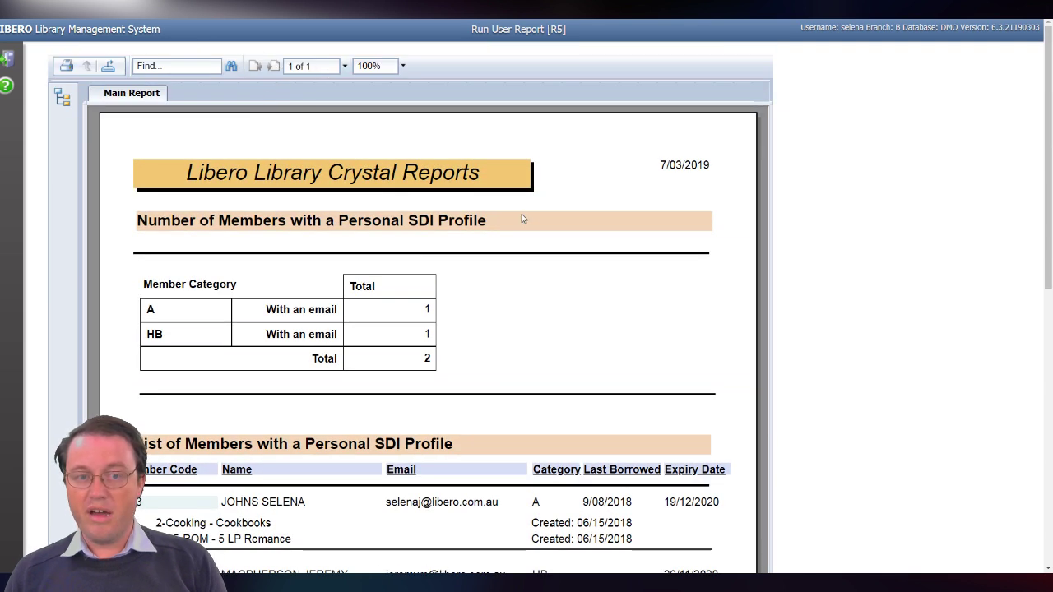
scroll(526, 220, "down", 2)
scroll(459, 365, "down", 3)
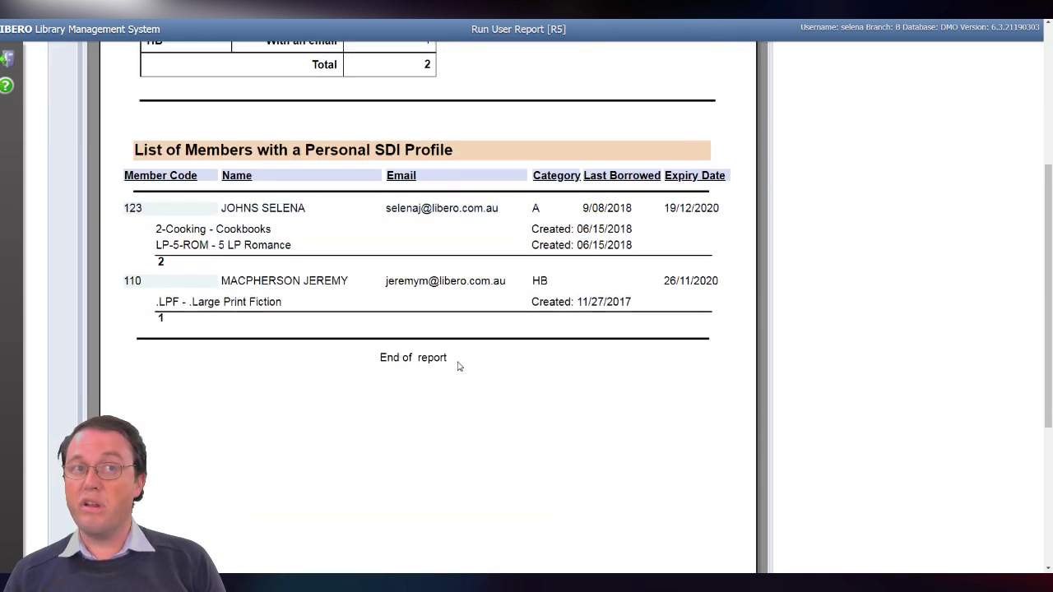
scroll(459, 365, "down", 1)
scroll(459, 365, "up", 5)
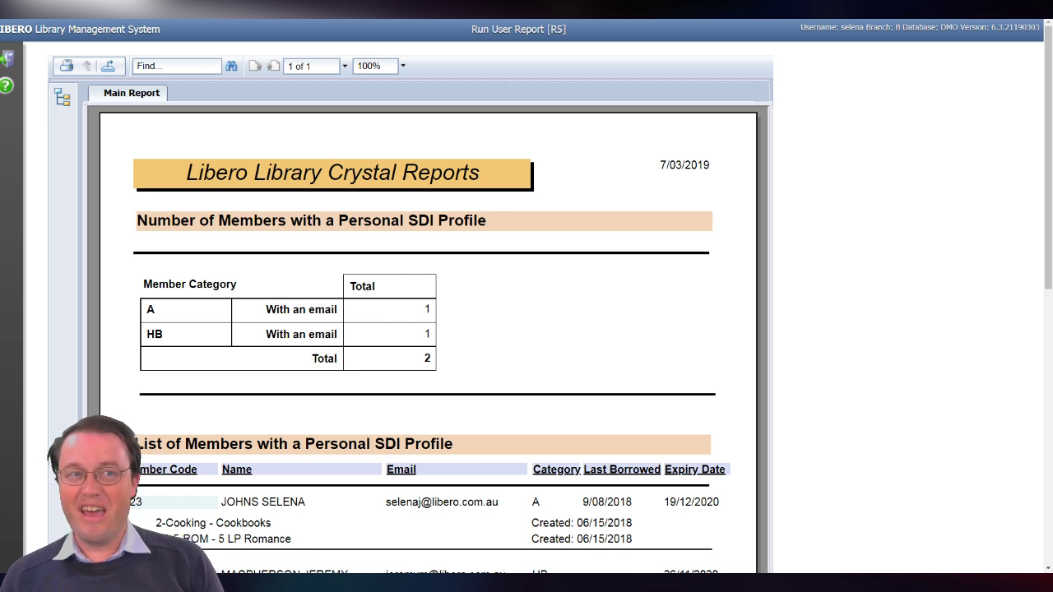
- Run the SDI Templates report from the available reports and examine its first-page tables of members and selected templates by category
key("Escape")
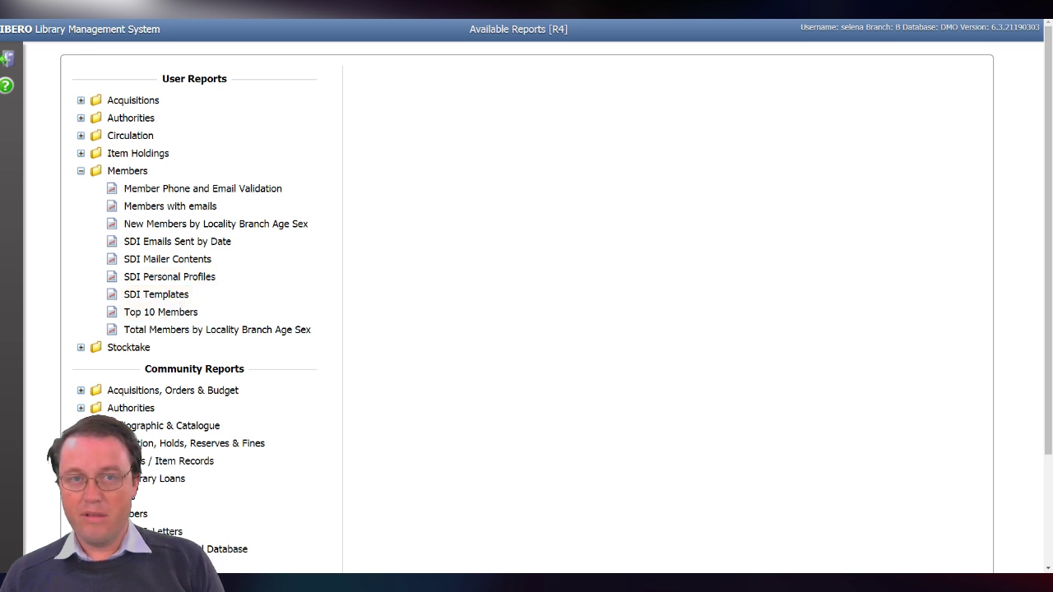
left_click(163, 297)
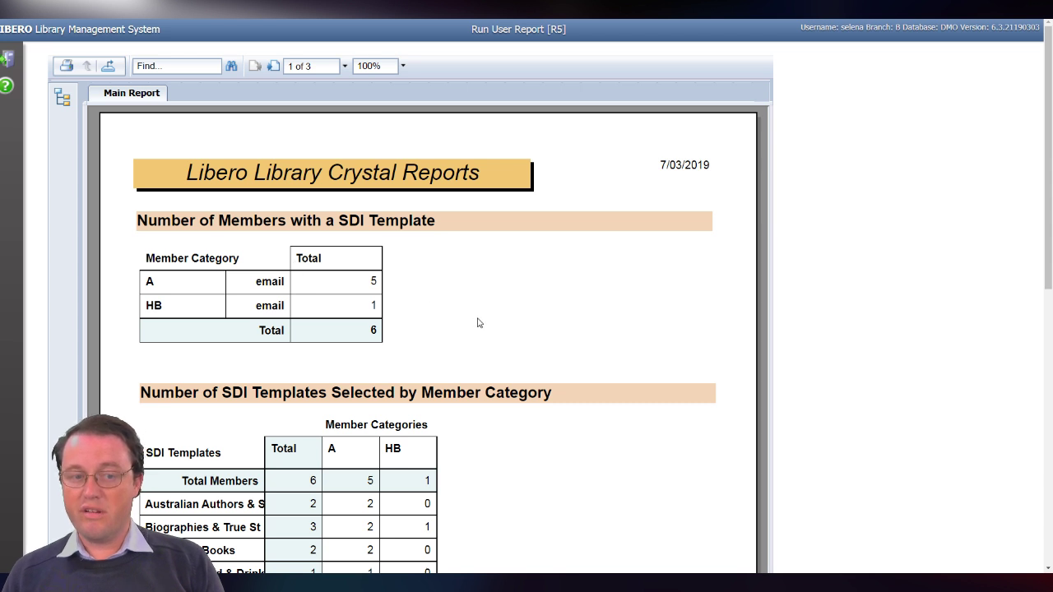
scroll(477, 321, "down", 2)
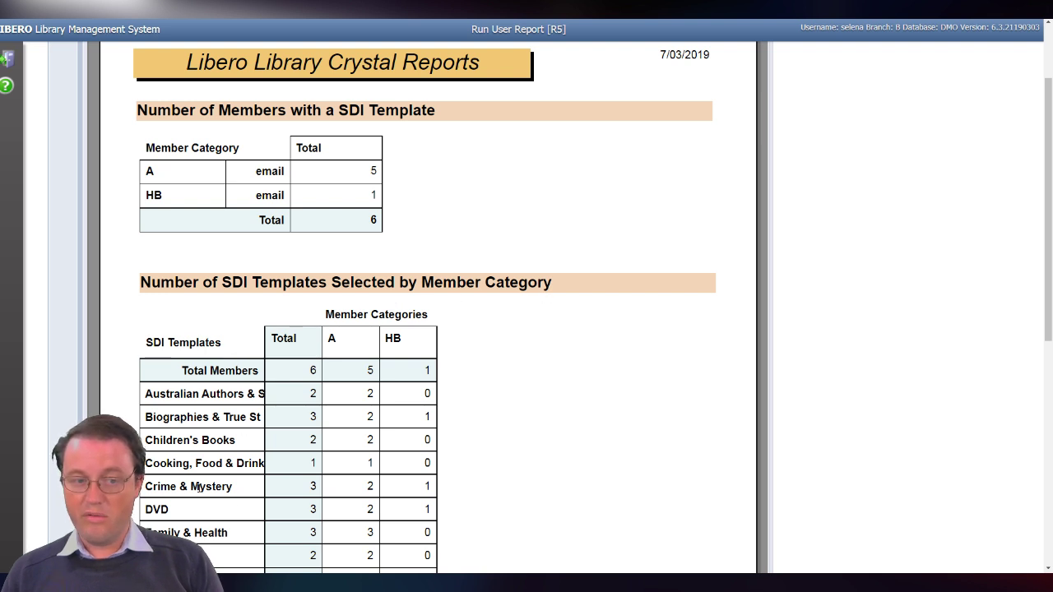
scroll(197, 481, "down", 5)
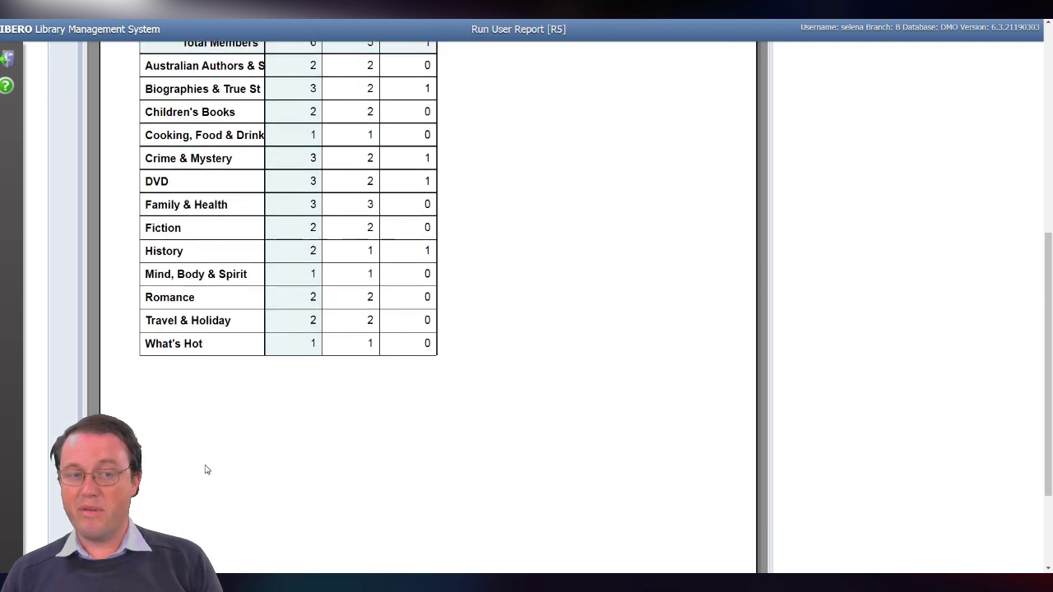
scroll(206, 469, "up", 8)
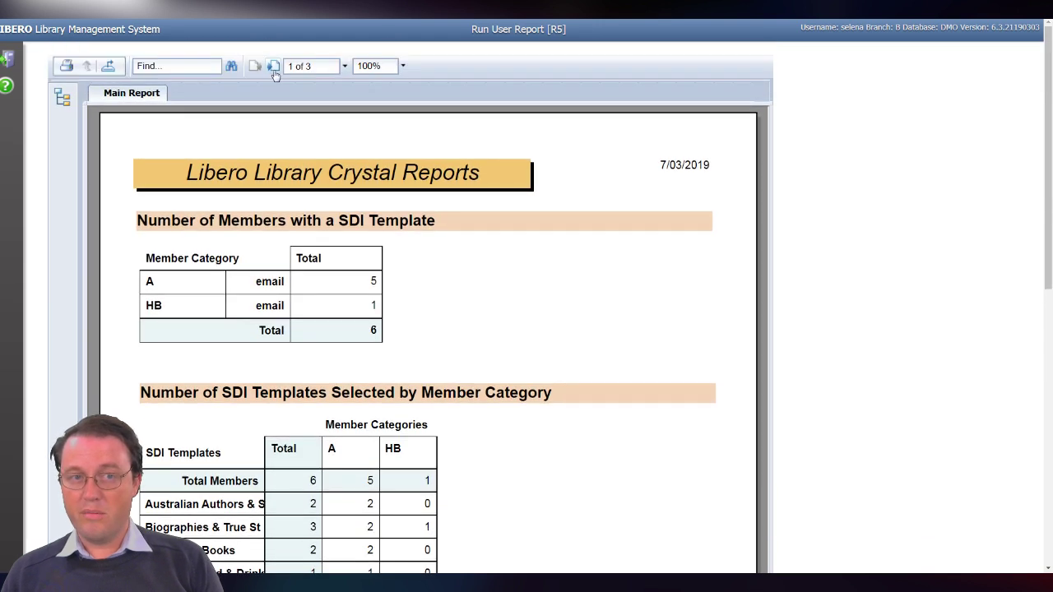
- Examine the Members by SDI Template & Category chart and the list of members with an SDI template on page 2
left_click(275, 73)
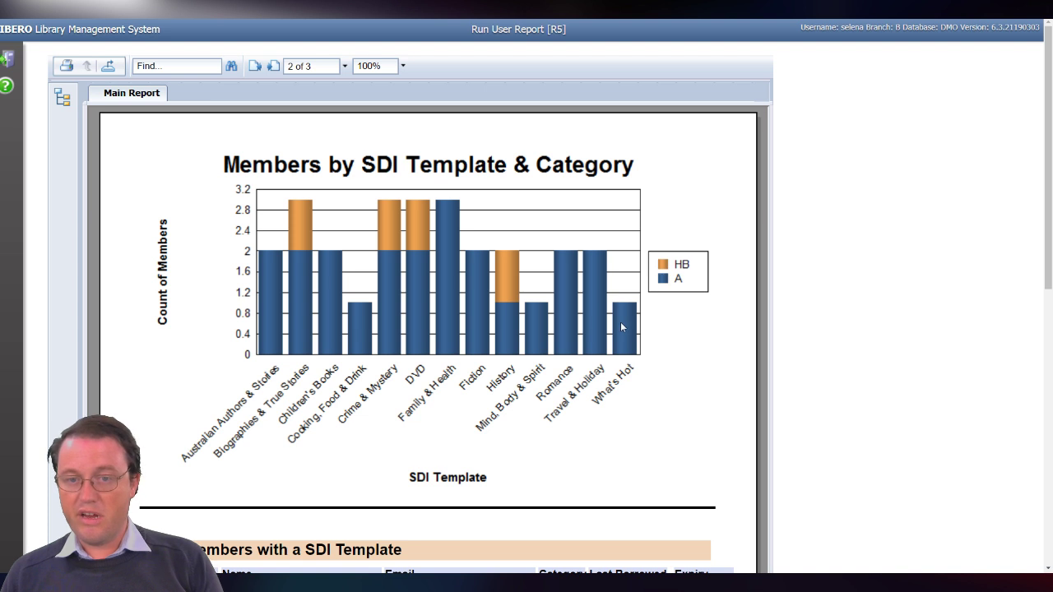
scroll(543, 370, "down", 3)
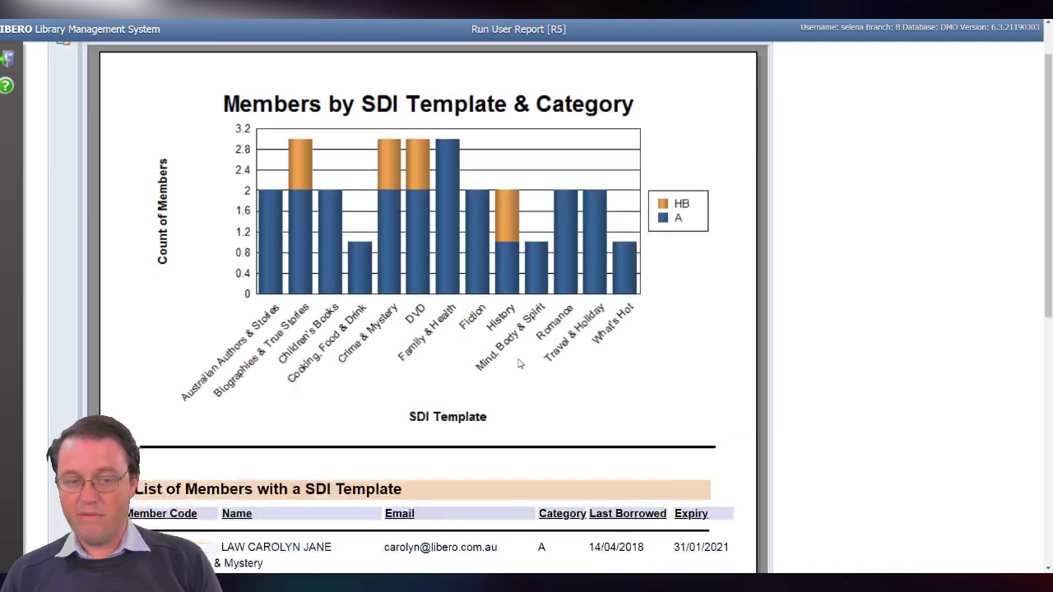
scroll(321, 232, "down", 2)
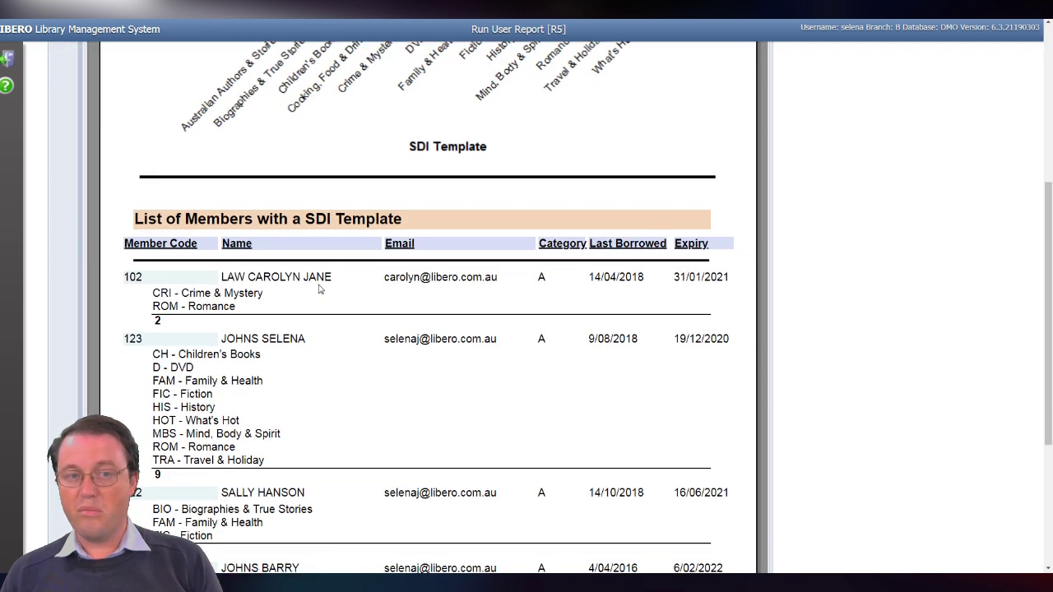
scroll(327, 291, "down", 1)
scroll(329, 292, "down", 2)
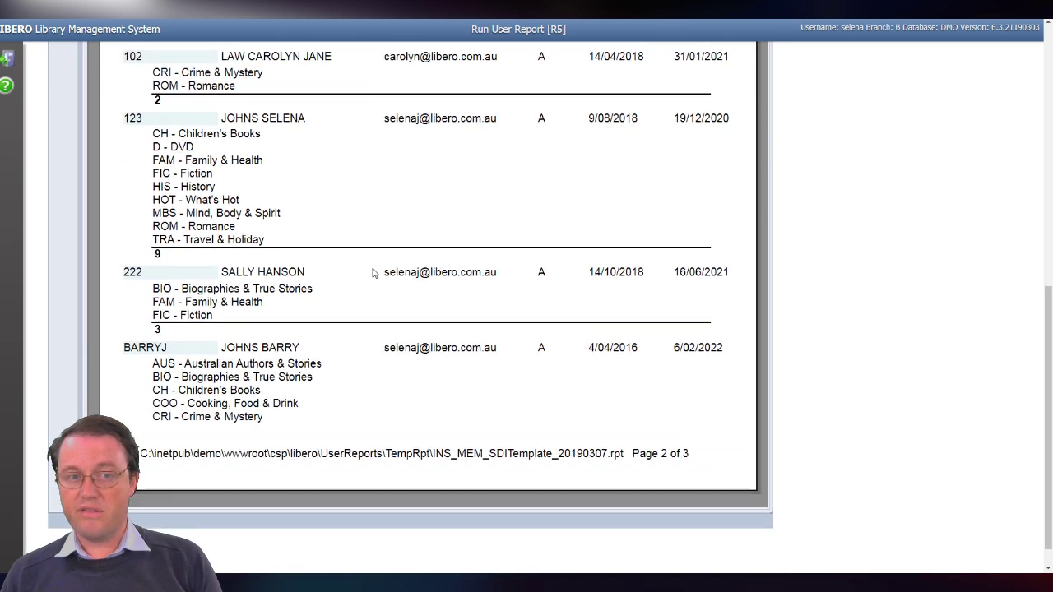
scroll(362, 268, "up", 2)
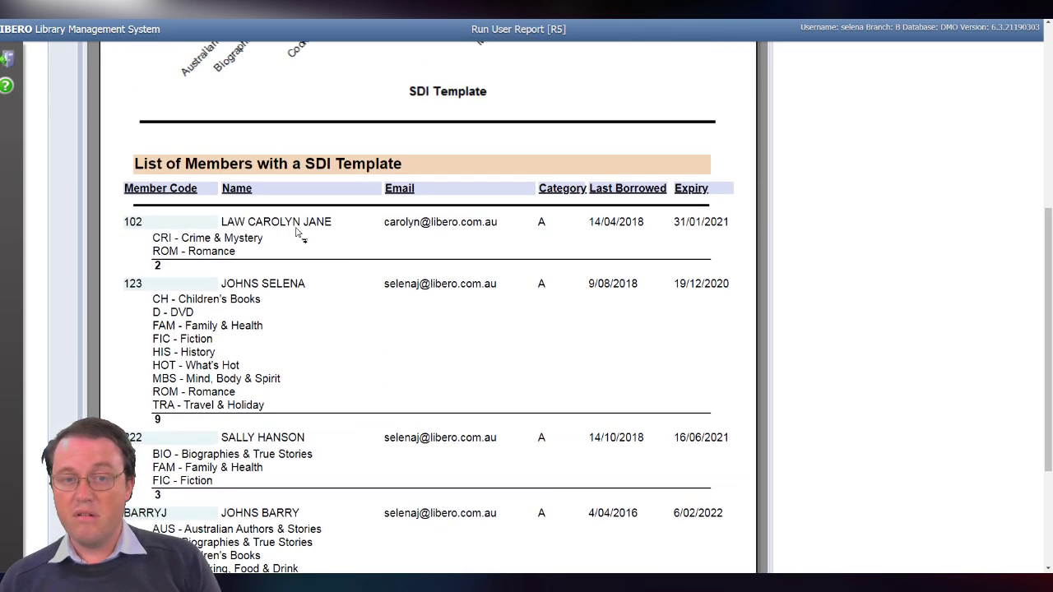
scroll(296, 247, "down", 2)
scroll(400, 266, "down", 1)
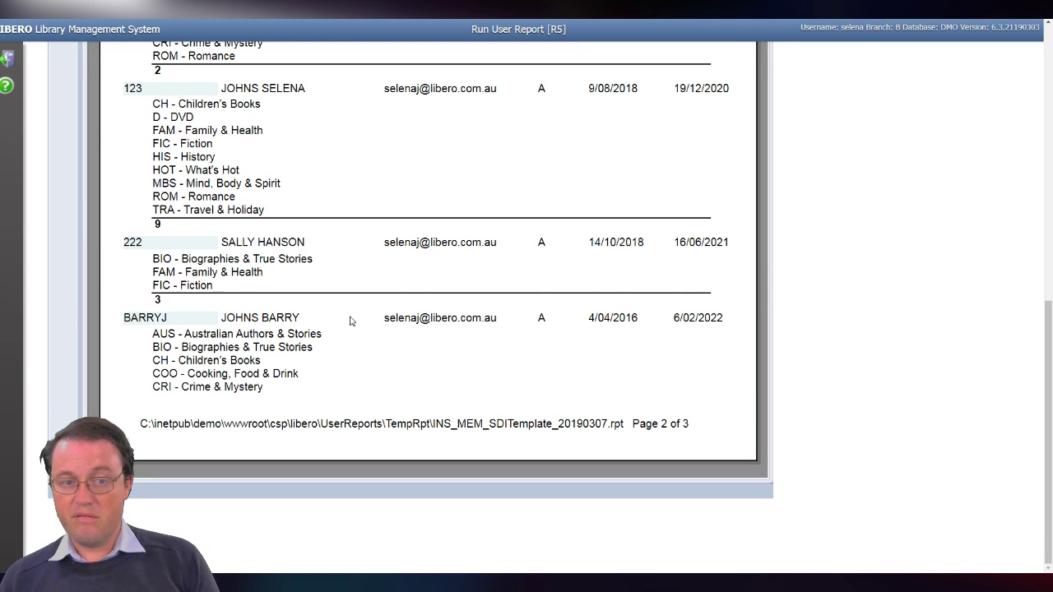
scroll(354, 322, "up", 4)
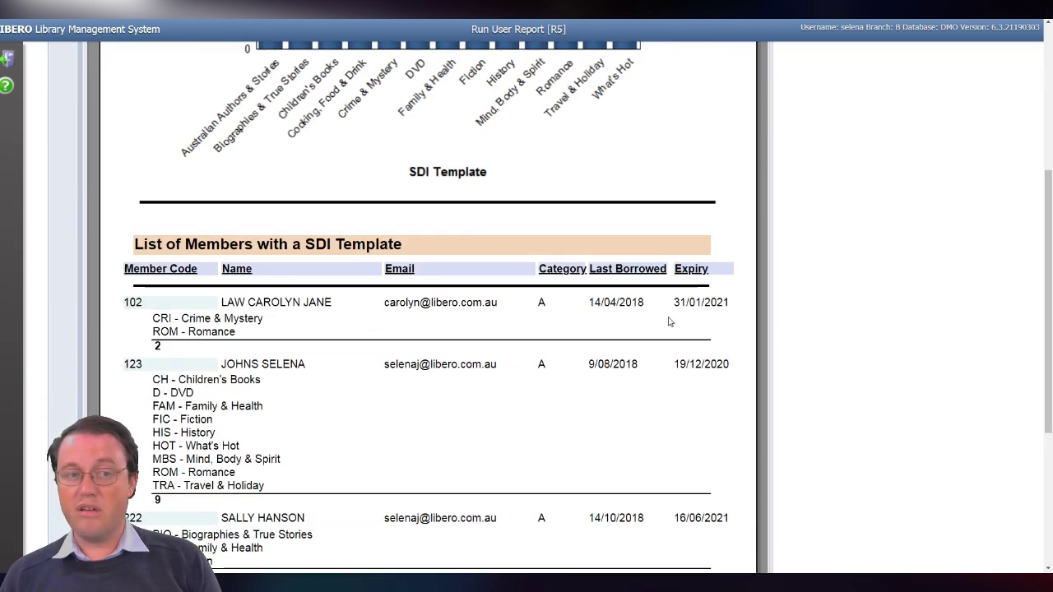
scroll(304, 311, "down", 2)
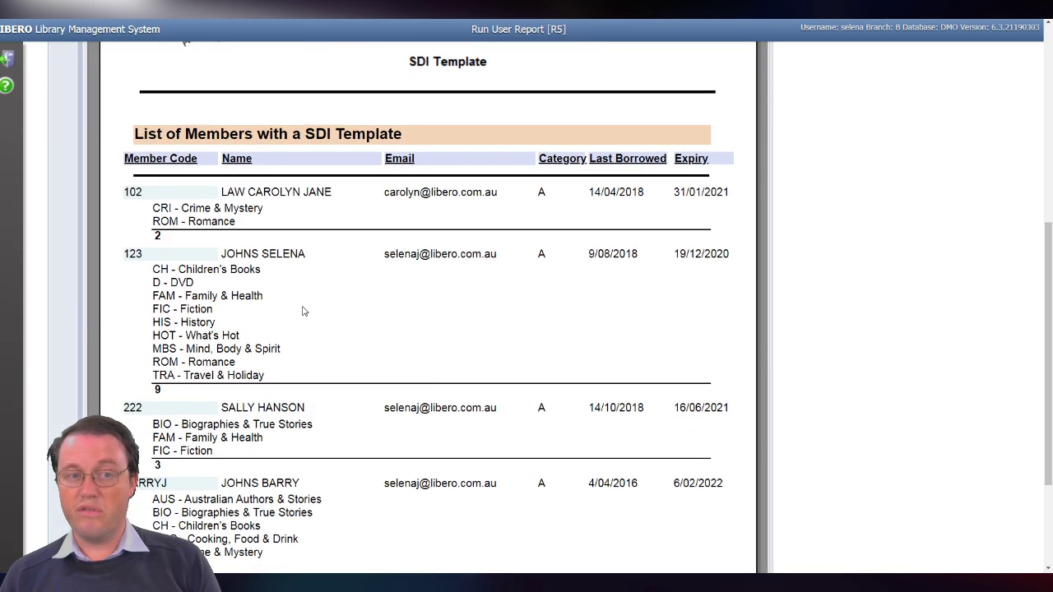
scroll(306, 312, "up", 5)
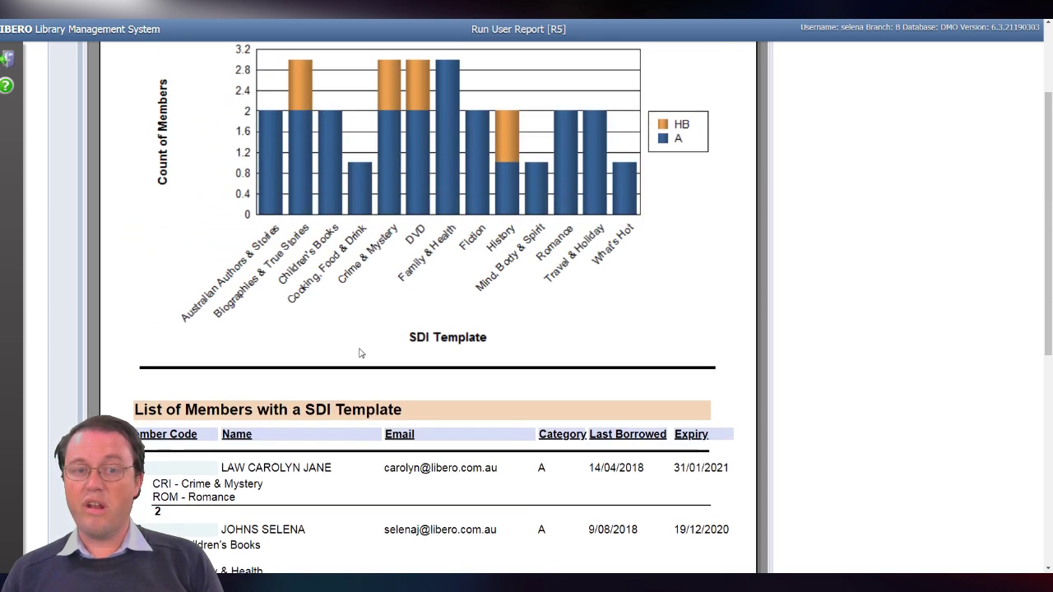
scroll(362, 344, "up", 3)
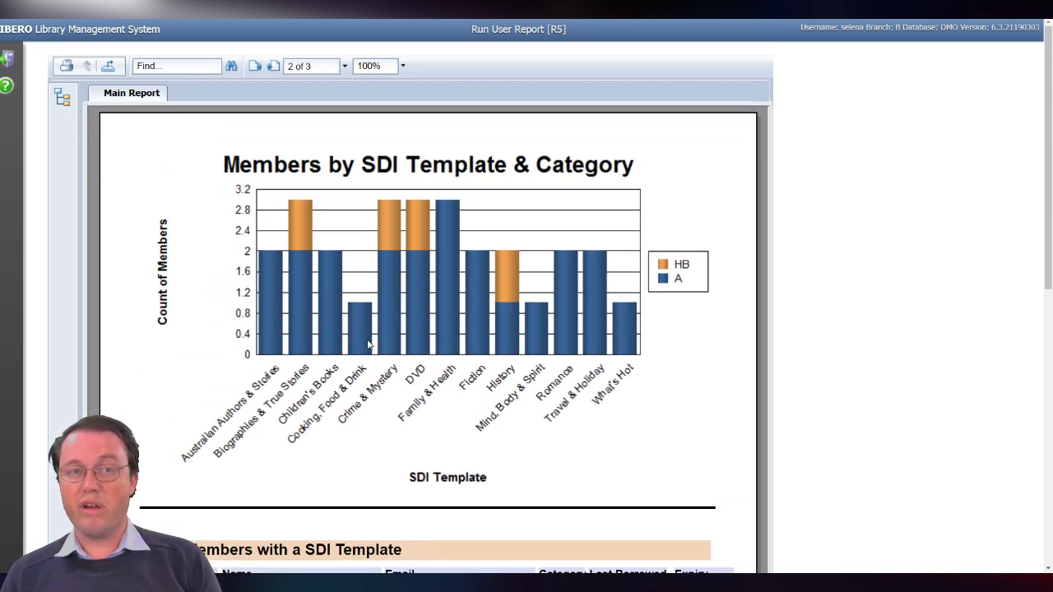
- View the remaining members and their SDI templates on page 3, and return to the report's first page
left_click(274, 66)
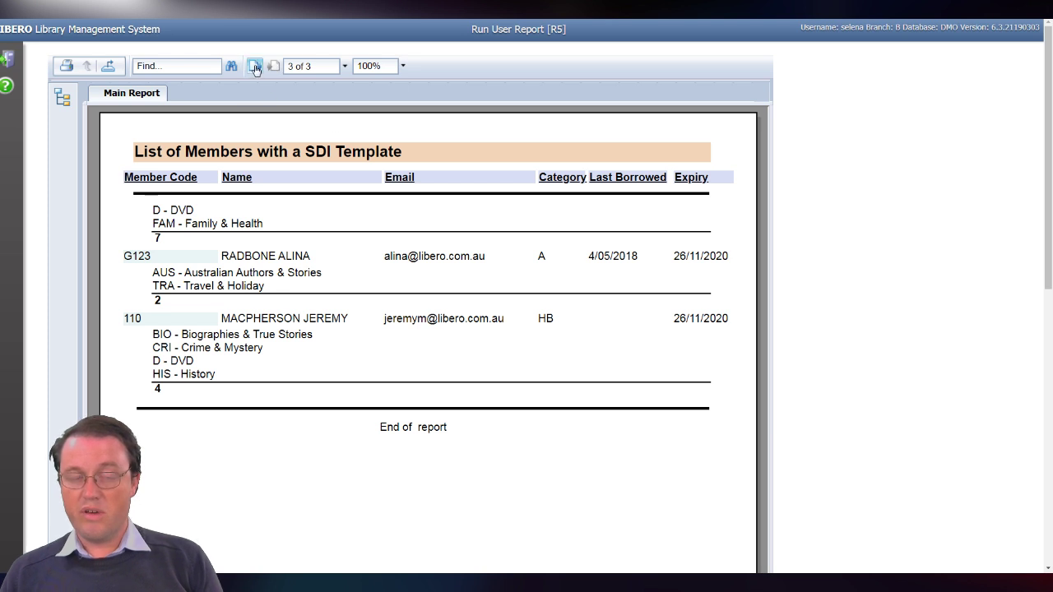
left_click(255, 68)
left_click(255, 69)
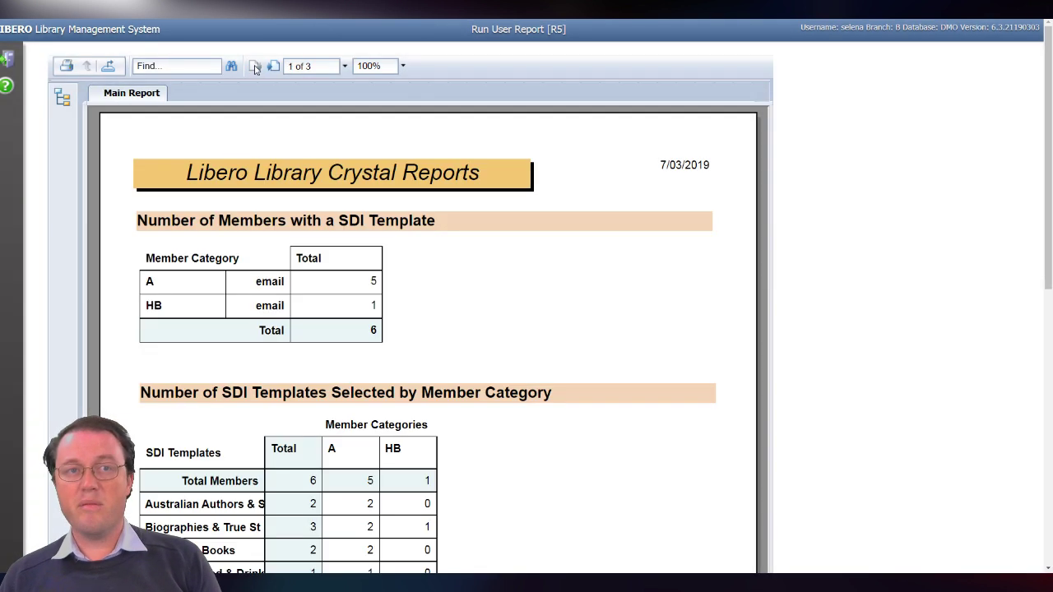